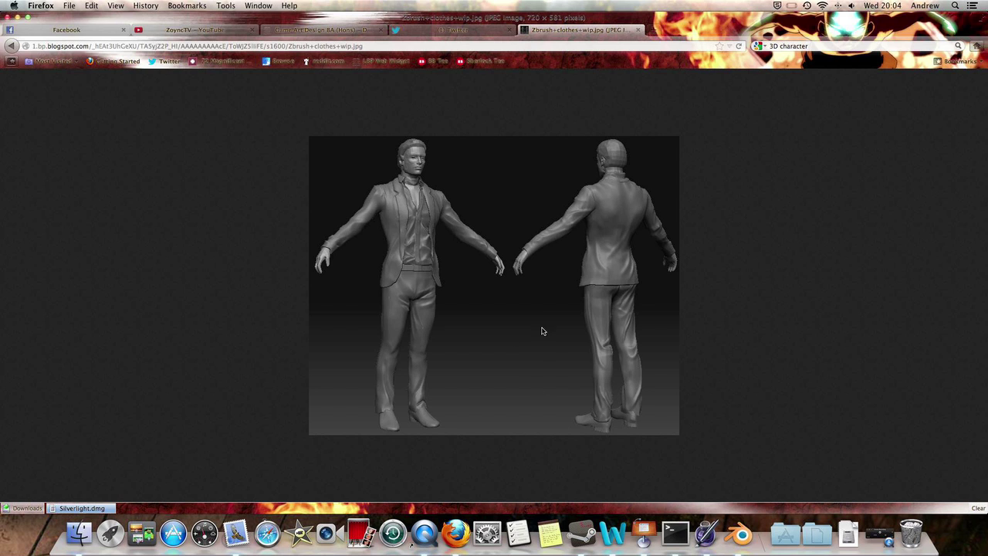
Delete the default cube and add a plane at the origin.
{"action": "key", "text": "ctrl+Right"}
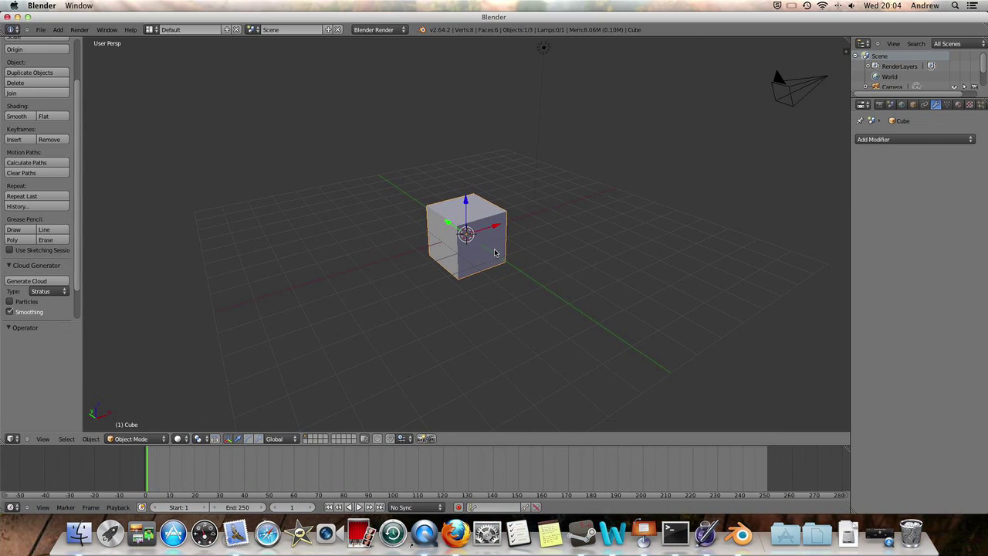
{"action": "key", "text": "x"}
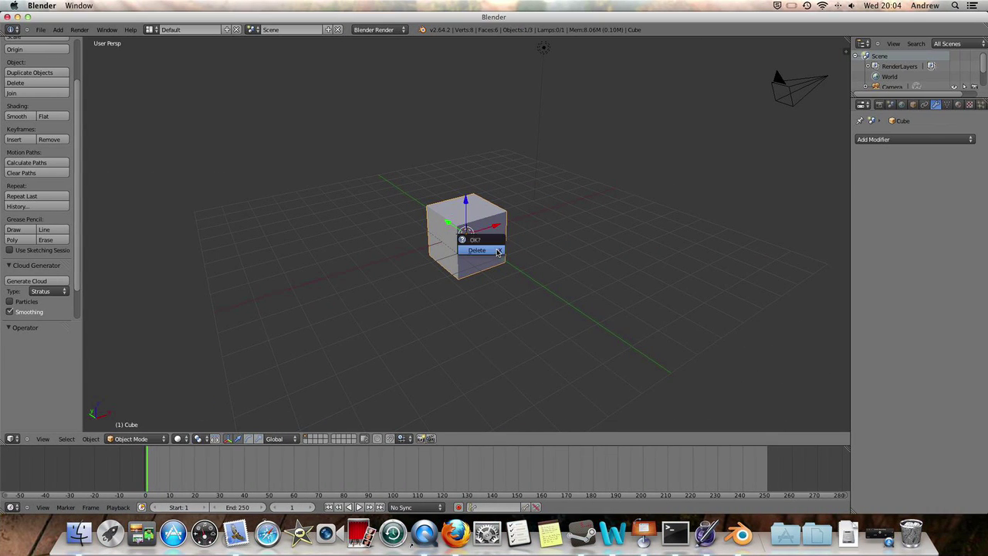
{"action": "left_click", "coordinate": [496, 253]}
{"action": "left_click", "coordinate": [58, 29]}
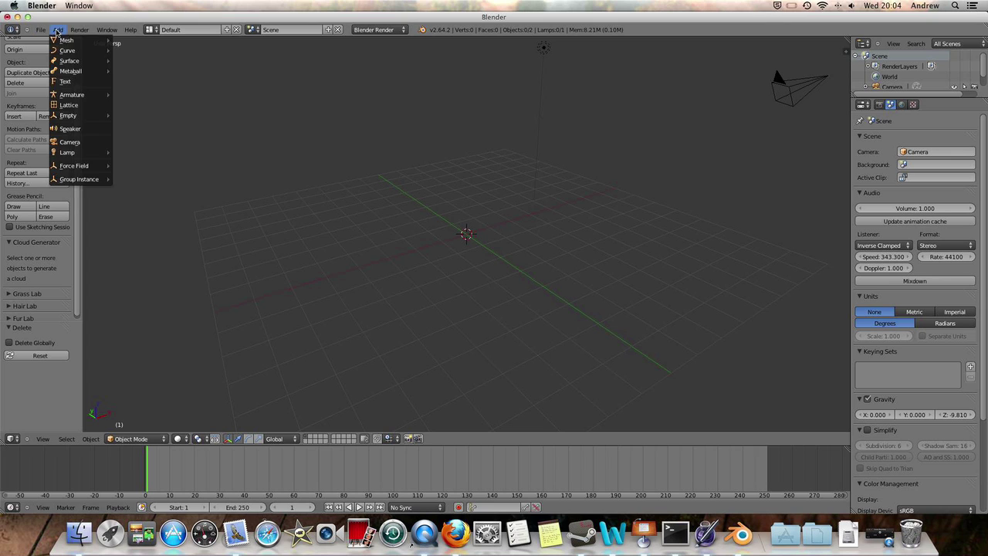
{"action": "mouse_move", "coordinate": [86, 42]}
{"action": "left_click", "coordinate": [132, 41]}
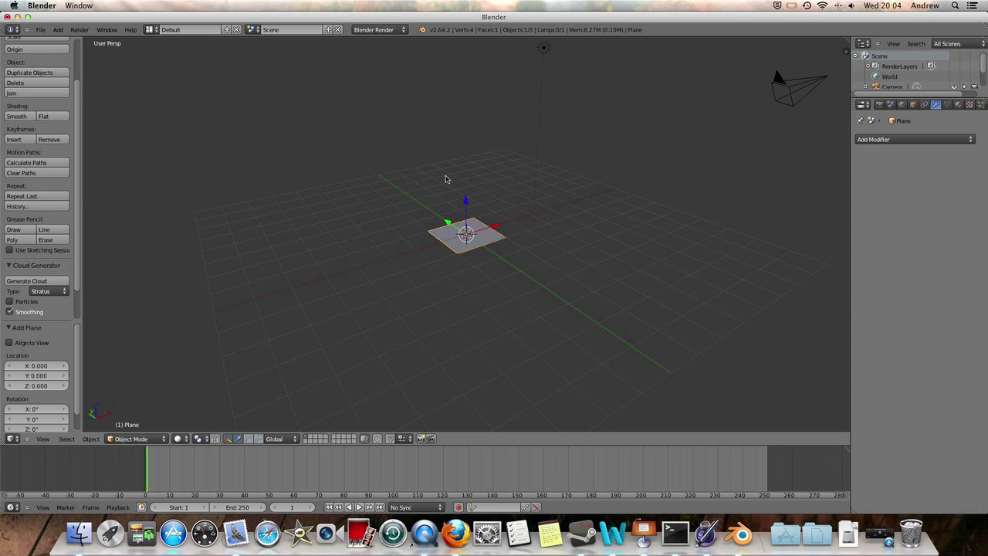
Scale the plane to 1.547, rotate it 90° on X, and move it up and left.
{"action": "key", "text": "s"}
{"action": "left_click", "coordinate": [667, 287]}
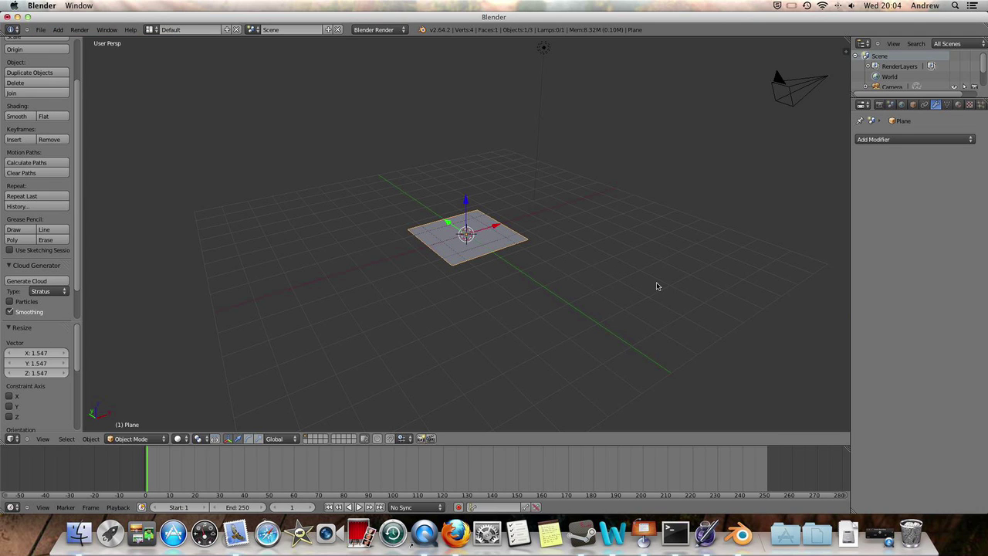
{"action": "type", "text": "rx90"}
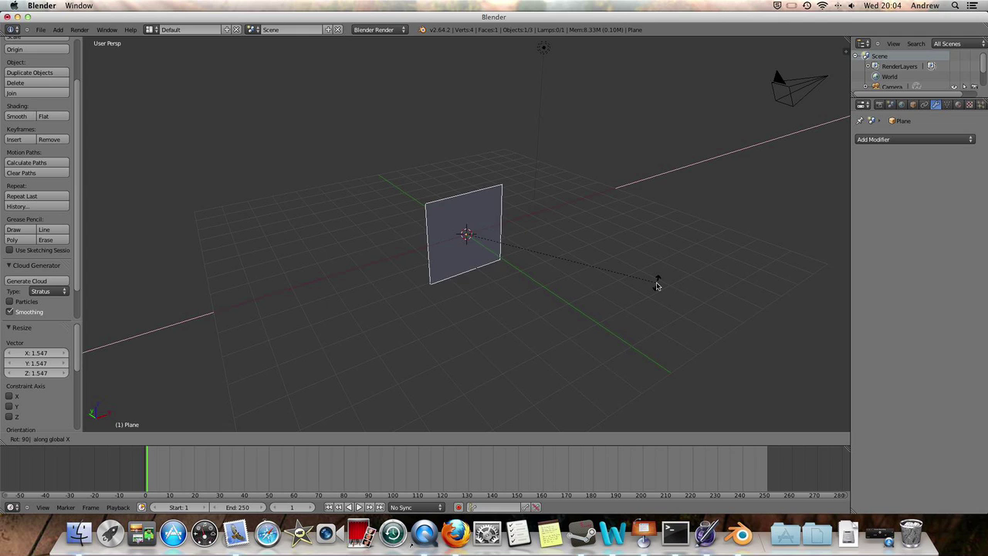
{"action": "key", "text": "Return"}
{"action": "key", "text": "g"}
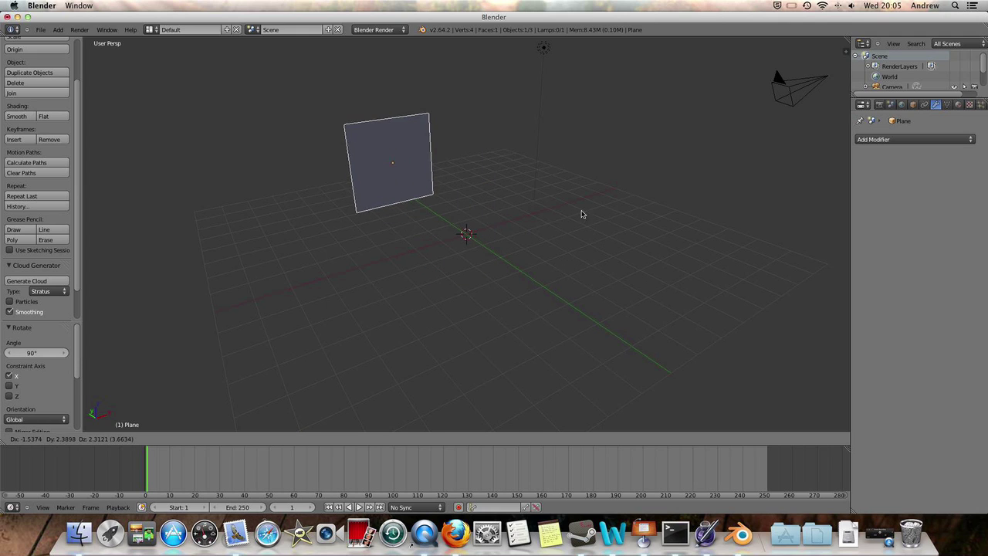
{"action": "left_click", "coordinate": [579, 203]}
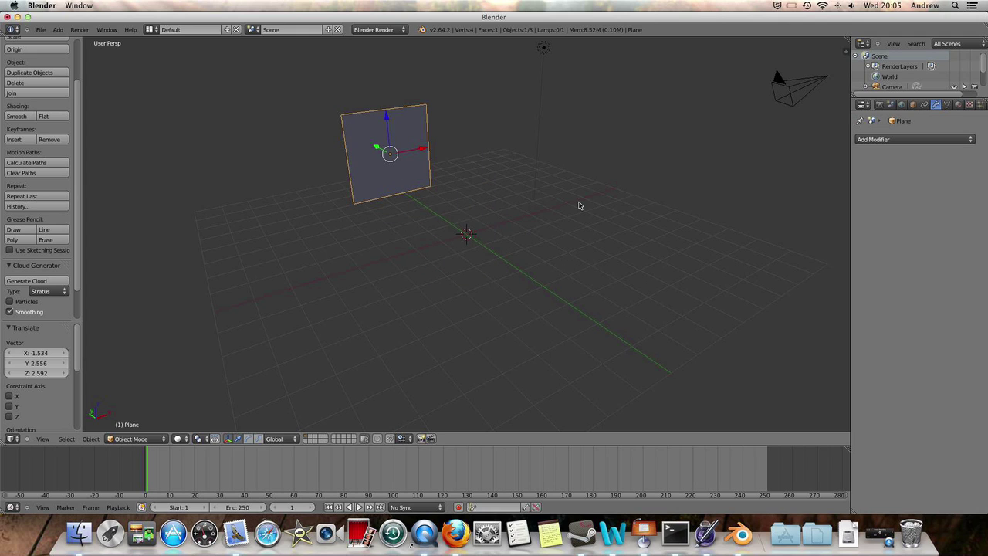
Put the plane in Edit Mode, face it in the view, and scale up its mesh.
{"action": "left_click", "coordinate": [139, 438]}
{"action": "left_click", "coordinate": [140, 420]}
{"action": "scroll", "coordinate": [457, 190], "scroll_direction": "up", "scroll_amount": 5}
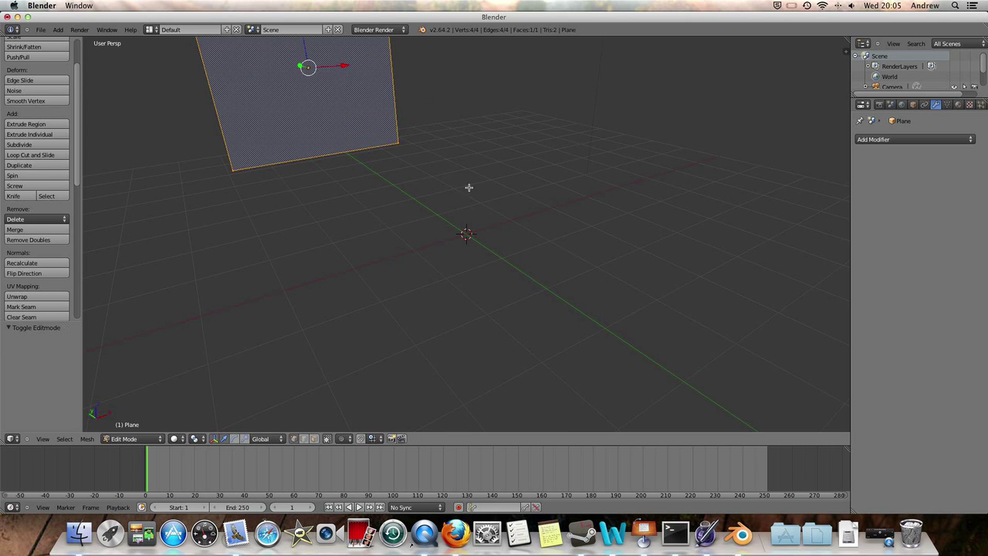
{"action": "middle_click_drag", "start_coordinate": [468, 185], "coordinate": [545, 298], "text": "shift"}
{"action": "middle_click_drag", "start_coordinate": [497, 266], "coordinate": [518, 290]}
{"action": "key", "text": "s"}
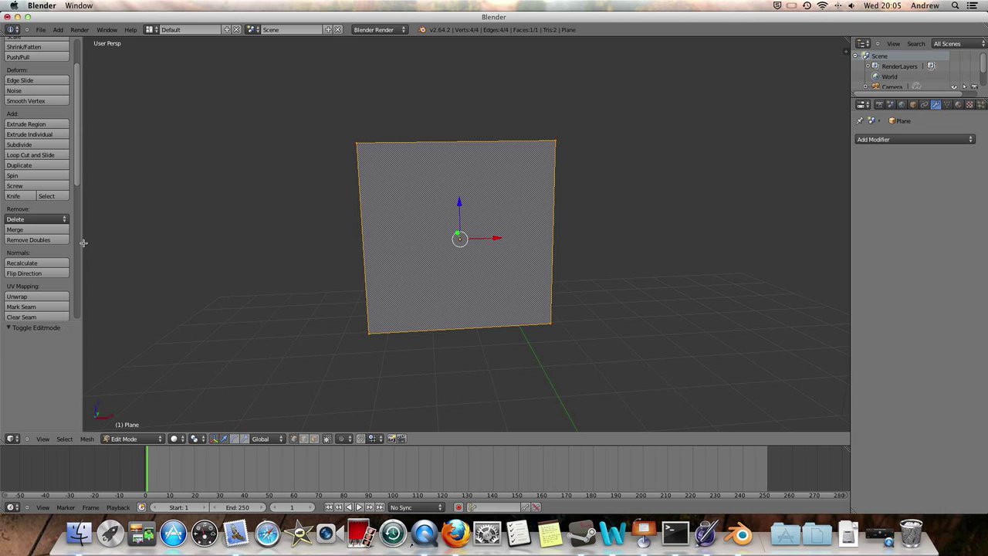
Add five evenly centred horizontal and five vertical loop cuts, making a 6×6 grid.
{"action": "key", "text": "ctrl+r"}
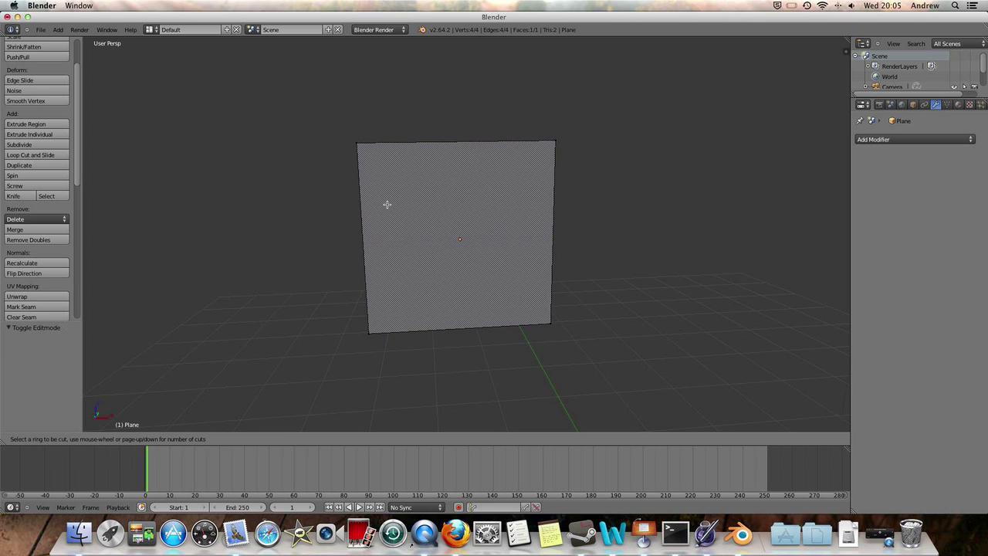
{"action": "scroll", "coordinate": [381, 214], "scroll_direction": "up", "scroll_amount": 1}
{"action": "scroll", "coordinate": [365, 236], "scroll_direction": "up", "scroll_amount": 3}
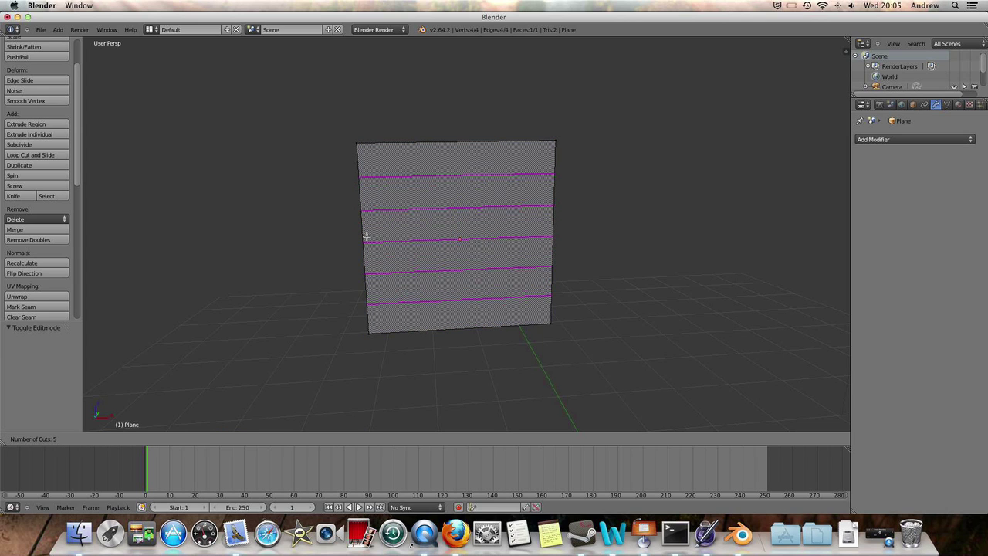
{"action": "left_click", "coordinate": [366, 237]}
{"action": "right_click", "coordinate": [366, 236]}
{"action": "key", "text": "a"}
{"action": "key", "text": "ctrl+r"}
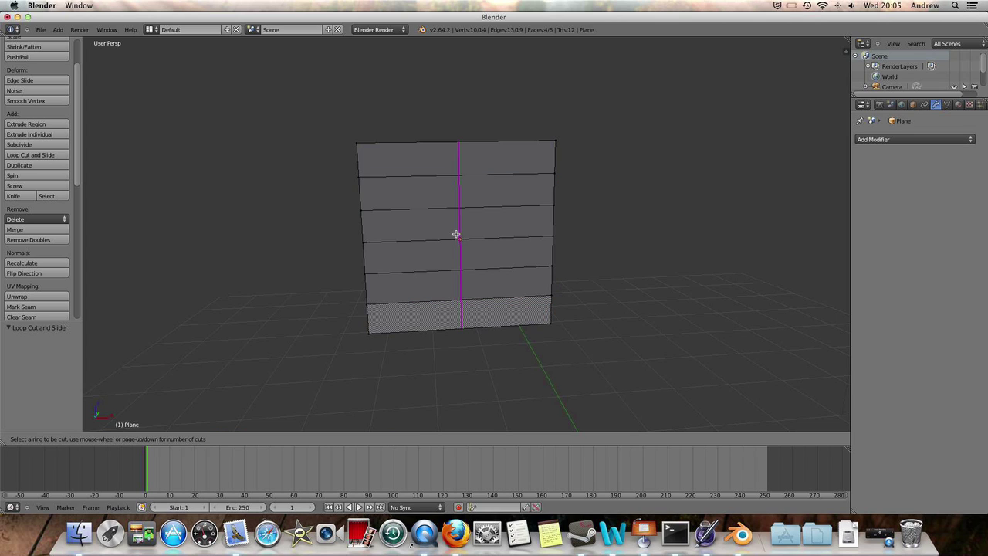
{"action": "scroll", "coordinate": [457, 237], "scroll_direction": "up", "scroll_amount": 4}
{"action": "left_click", "coordinate": [457, 236]}
{"action": "right_click", "coordinate": [457, 237]}
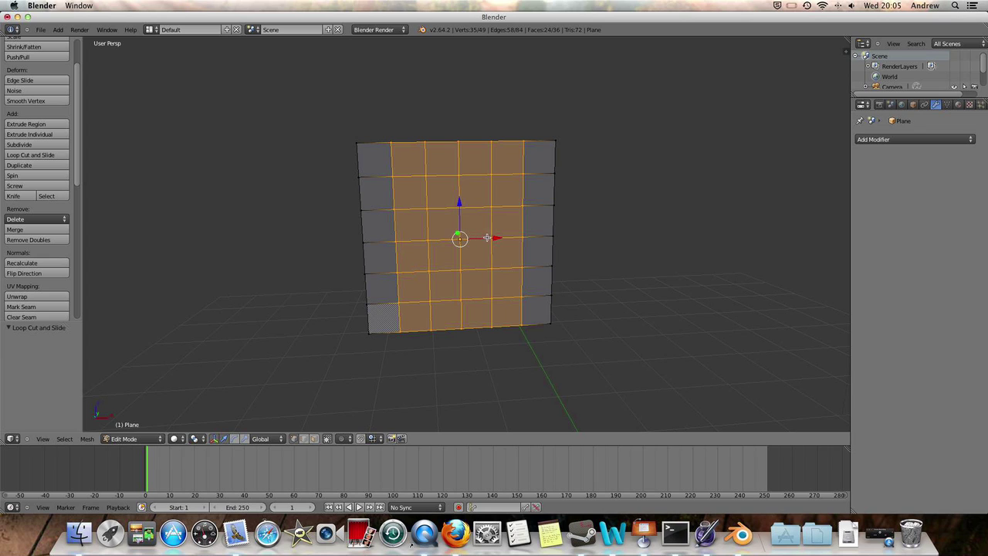
Switch to face select and pick four faces forming a 2×2 block in the upper left.
{"action": "left_click", "coordinate": [426, 191]}
{"action": "key", "text": "a"}
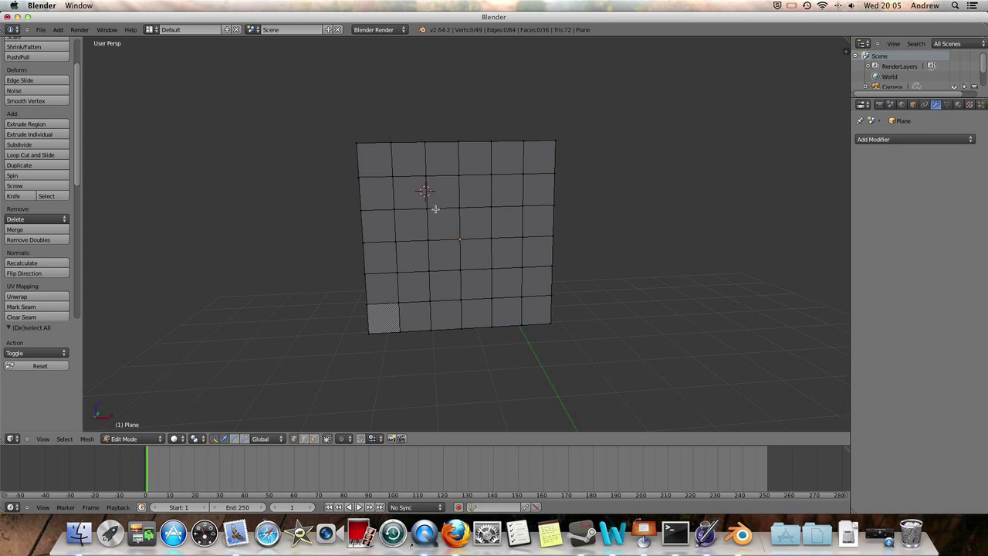
{"action": "left_click", "coordinate": [316, 440]}
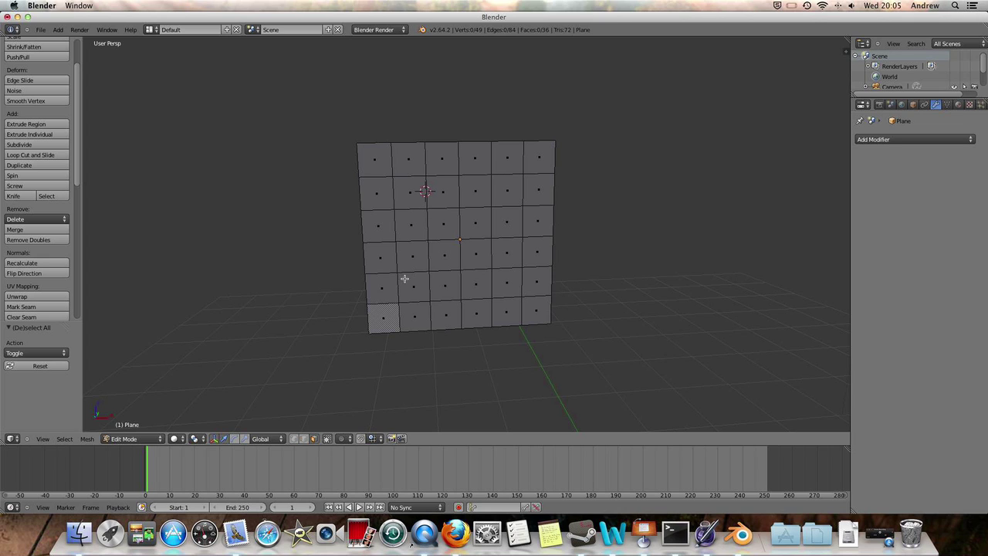
{"action": "right_click", "coordinate": [409, 220]}
{"action": "right_click", "coordinate": [410, 192], "text": "shift"}
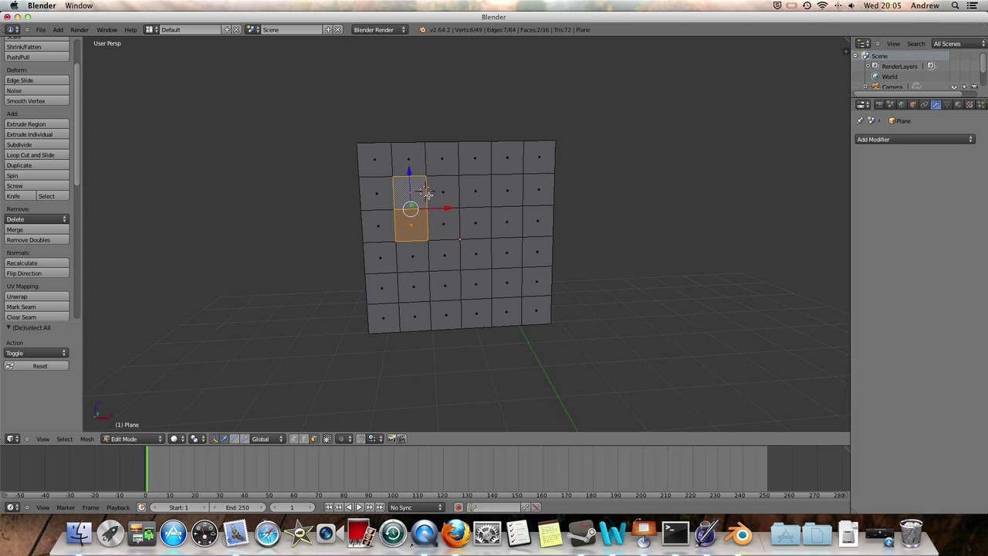
{"action": "right_click", "coordinate": [442, 191], "text": "shift"}
{"action": "right_click", "coordinate": [443, 224], "text": "shift"}
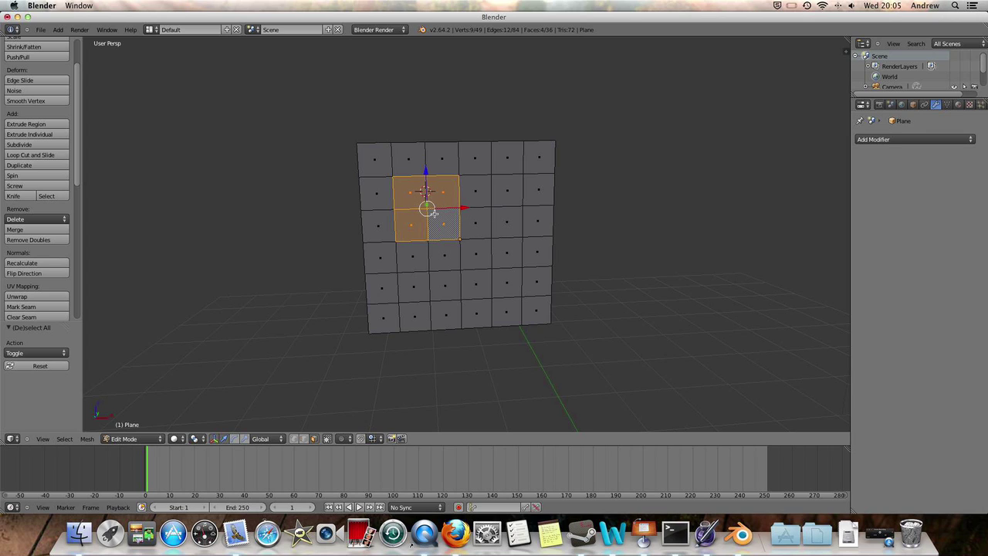
{"action": "left_click", "coordinate": [128, 438]}
Subdivide the selected 2×2 face block with 2 cuts, staying in Edit Mode.
{"action": "key", "text": "space"}
{"action": "type", "text": "sub"}
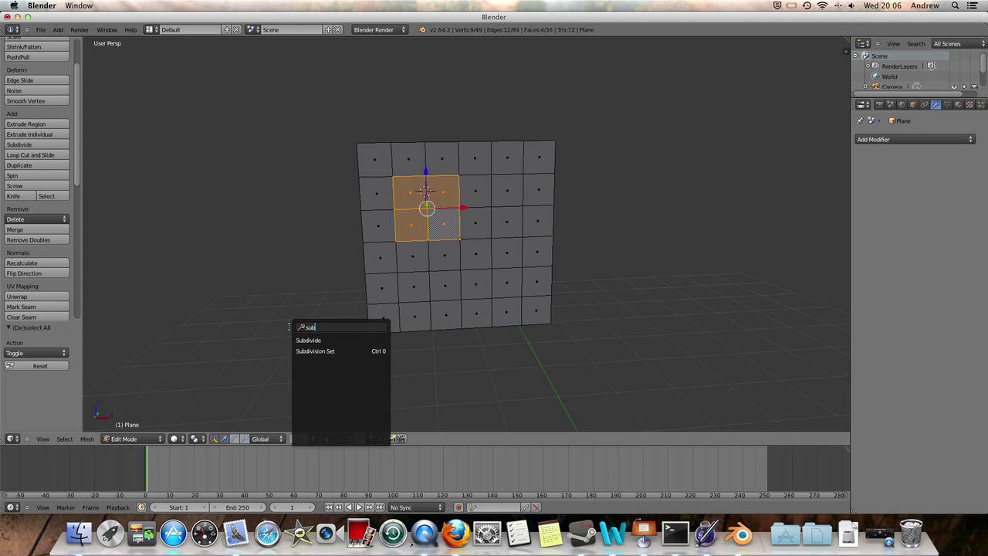
{"action": "left_click", "coordinate": [317, 340]}
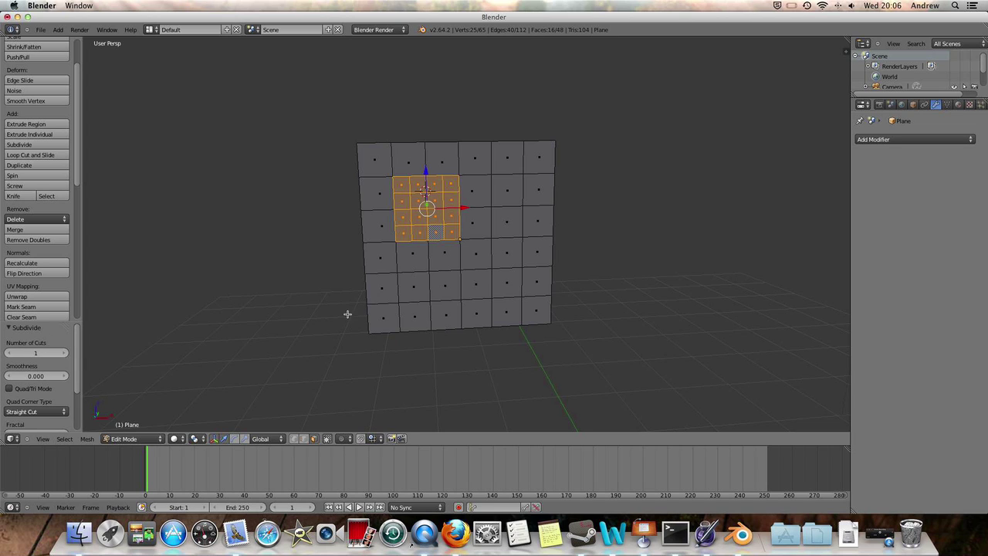
{"action": "left_click", "coordinate": [64, 353]}
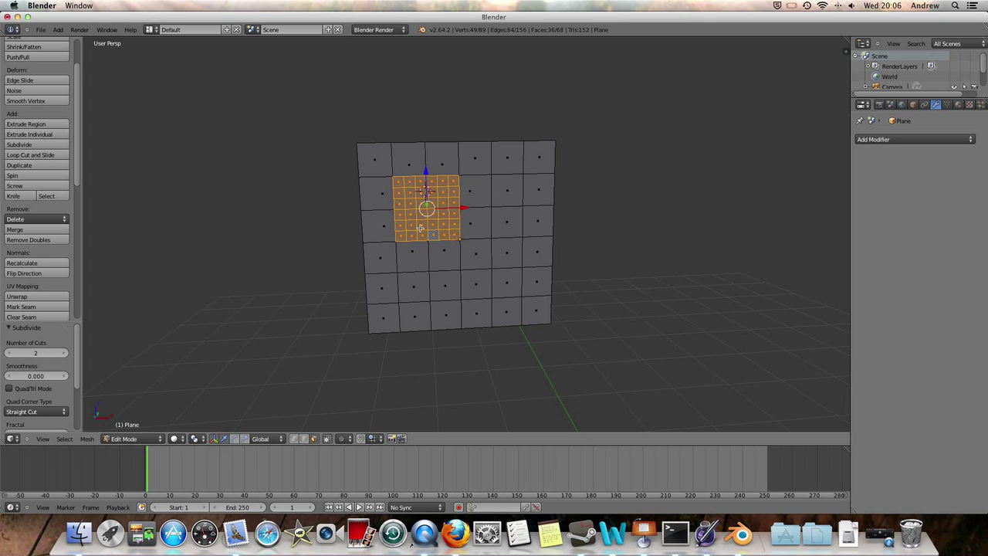
{"action": "left_click", "coordinate": [145, 437]}
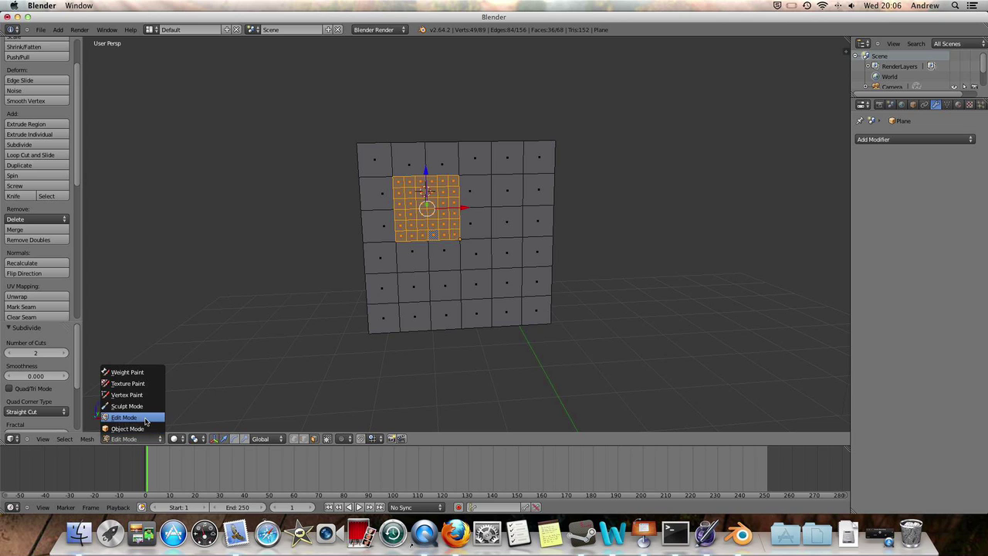
{"action": "left_click", "coordinate": [153, 419]}
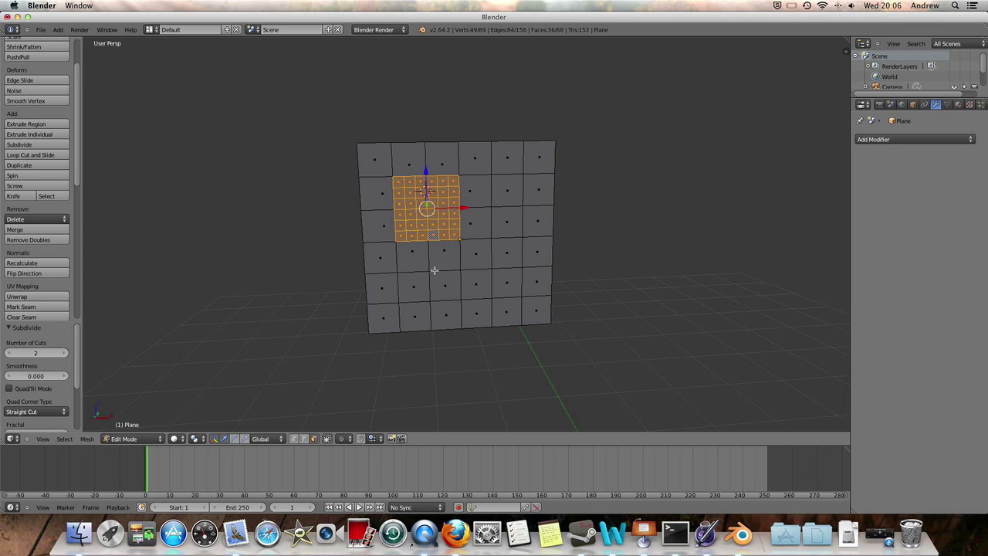
Deselect all, switch to Sculpt Mode, and sculpt bumps into the plane's surface.
{"action": "key", "text": "a"}
{"action": "left_click", "coordinate": [131, 438]}
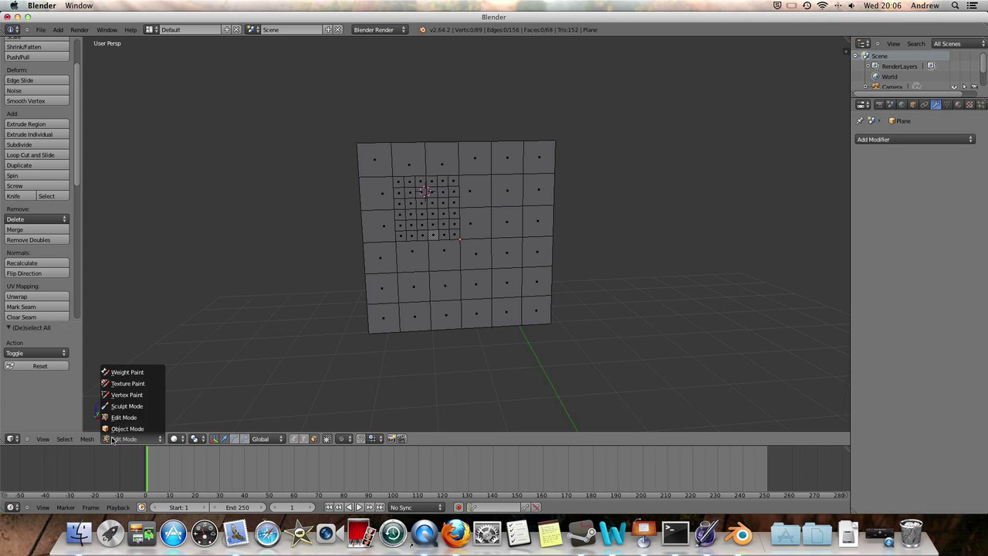
{"action": "left_click", "coordinate": [126, 407]}
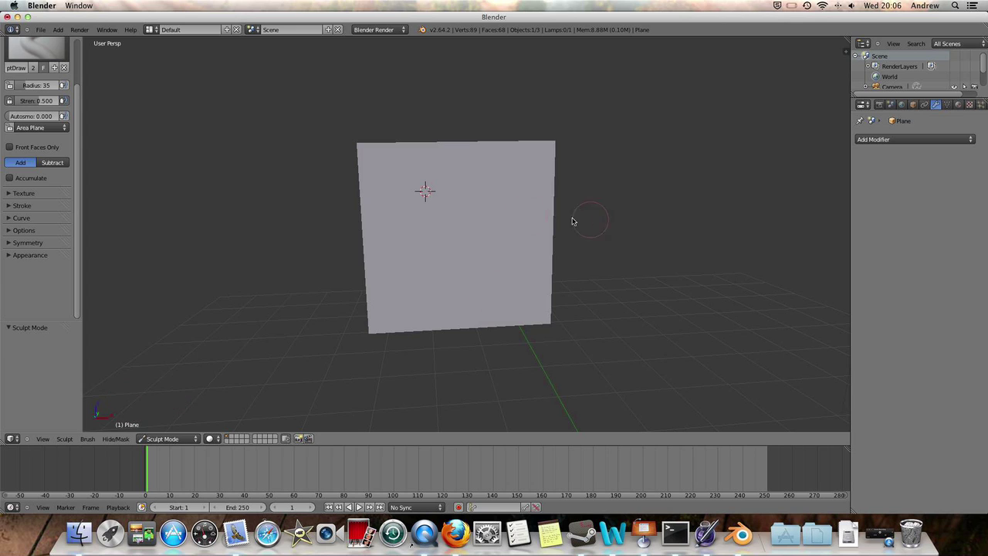
{"action": "scroll", "coordinate": [483, 217], "scroll_direction": "up", "scroll_amount": 3}
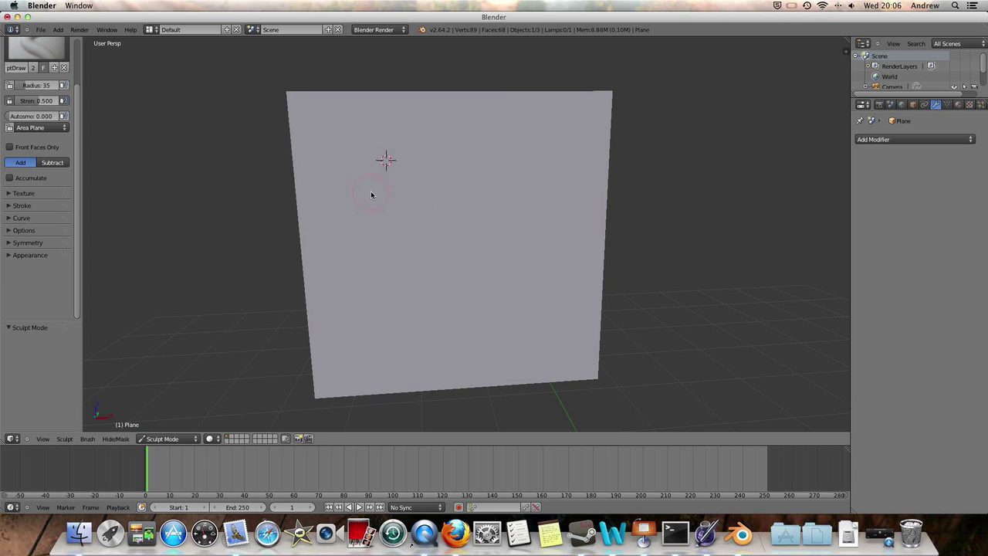
{"action": "mouse_move", "coordinate": [367, 200]}
{"action": "left_mouse_down"}
{"action": "mouse_move", "coordinate": [396, 189]}
{"action": "mouse_move", "coordinate": [410, 168]}
{"action": "mouse_move", "coordinate": [367, 209]}
{"action": "mouse_move", "coordinate": [402, 172]}
{"action": "mouse_move", "coordinate": [396, 166]}
{"action": "mouse_move", "coordinate": [344, 211]}
{"action": "mouse_move", "coordinate": [401, 170]}
{"action": "left_mouse_up"}
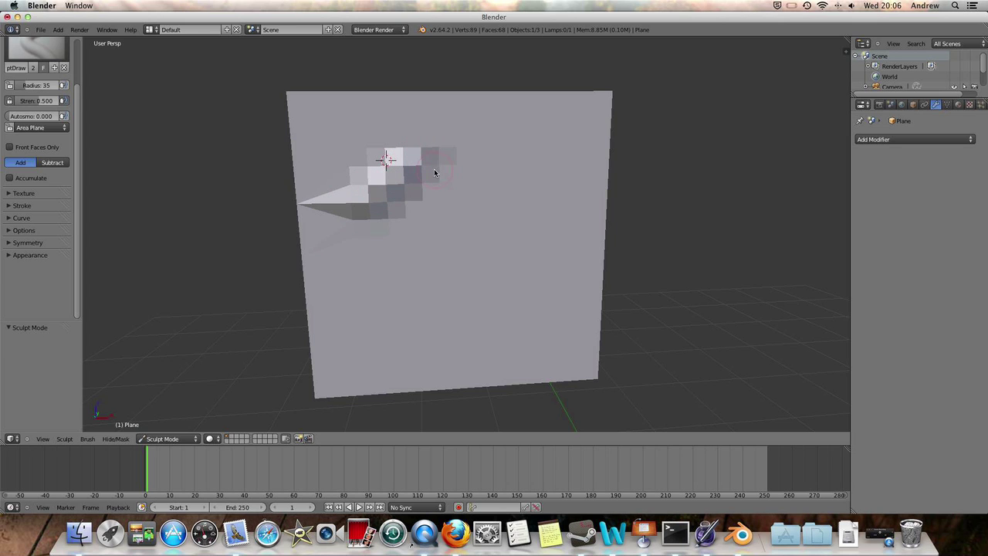
{"action": "mouse_move", "coordinate": [530, 211]}
{"action": "middle_mouse_down"}
{"action": "mouse_move", "coordinate": [448, 193]}
{"action": "mouse_move", "coordinate": [396, 154]}
{"action": "mouse_move", "coordinate": [433, 146]}
{"action": "mouse_move", "coordinate": [474, 166]}
{"action": "mouse_move", "coordinate": [467, 173]}
{"action": "middle_mouse_up"}
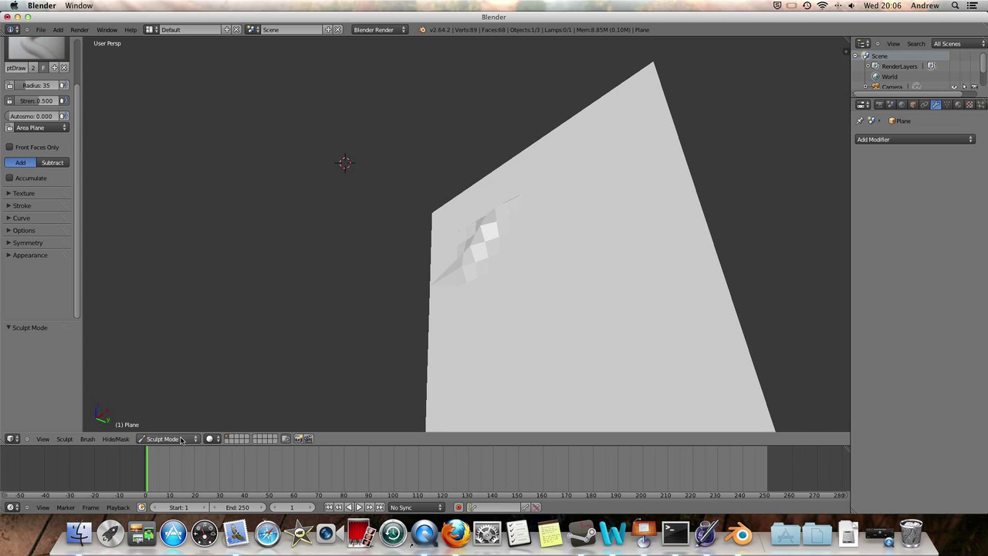
Apply smooth shading in Object Mode, then return the plane to Sculpt Mode.
{"action": "left_click", "coordinate": [186, 438]}
{"action": "left_click", "coordinate": [164, 429]}
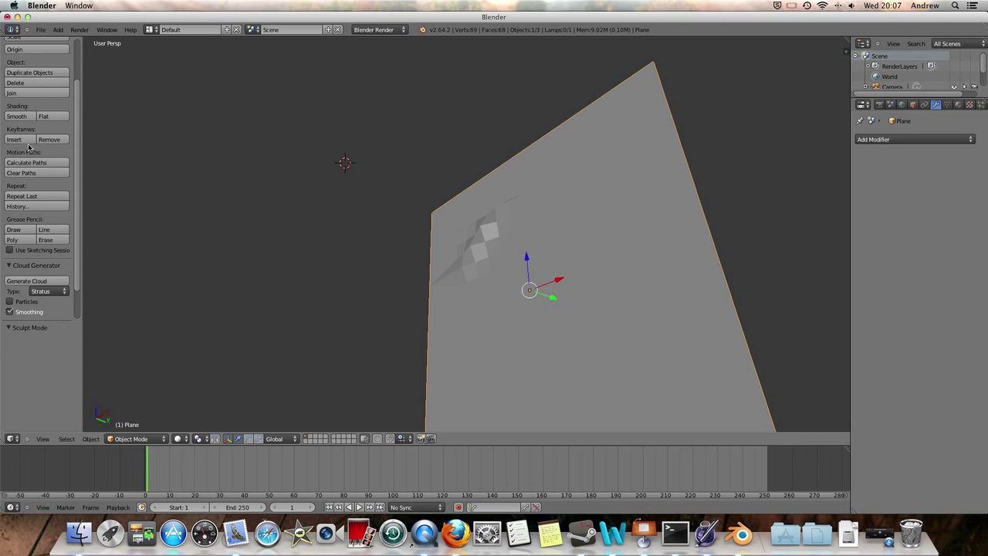
{"action": "left_click", "coordinate": [18, 116]}
{"action": "mouse_move", "coordinate": [386, 222]}
{"action": "middle_mouse_down"}
{"action": "mouse_move", "coordinate": [517, 247]}
{"action": "mouse_move", "coordinate": [600, 289]}
{"action": "mouse_move", "coordinate": [682, 300]}
{"action": "mouse_move", "coordinate": [615, 299]}
{"action": "middle_mouse_up"}
{"action": "key", "text": "ctrl+Tab"}
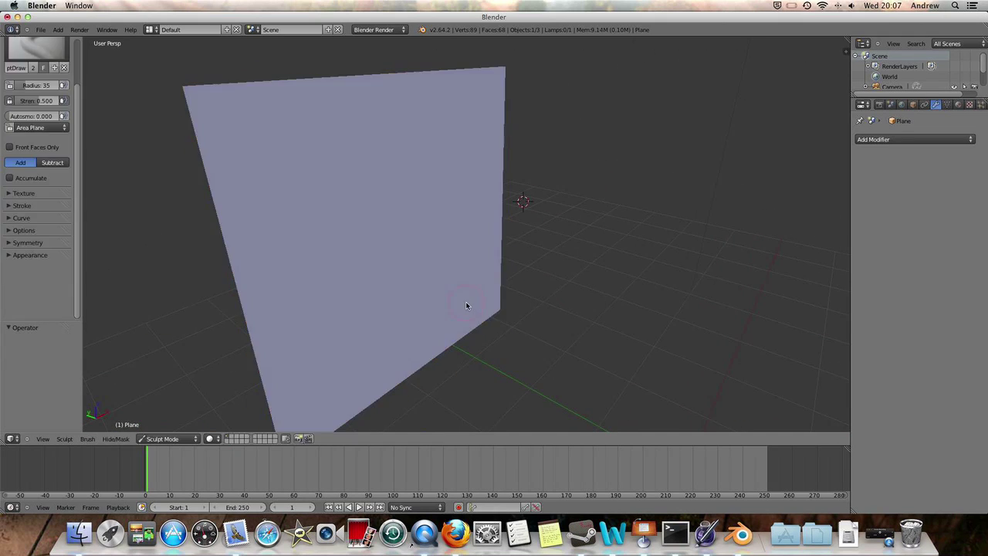
In Edit Mode, knife a five-point curved cut through the dense patch, raising it to 76 faces.
{"action": "left_click", "coordinate": [158, 438]}
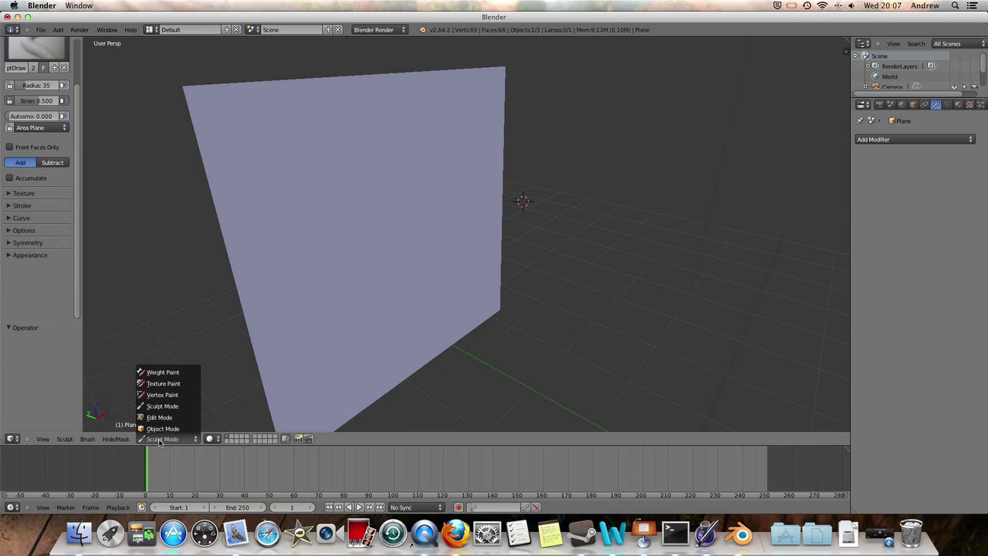
{"action": "left_click", "coordinate": [167, 416]}
{"action": "middle_click_drag", "start_coordinate": [479, 320], "coordinate": [410, 295]}
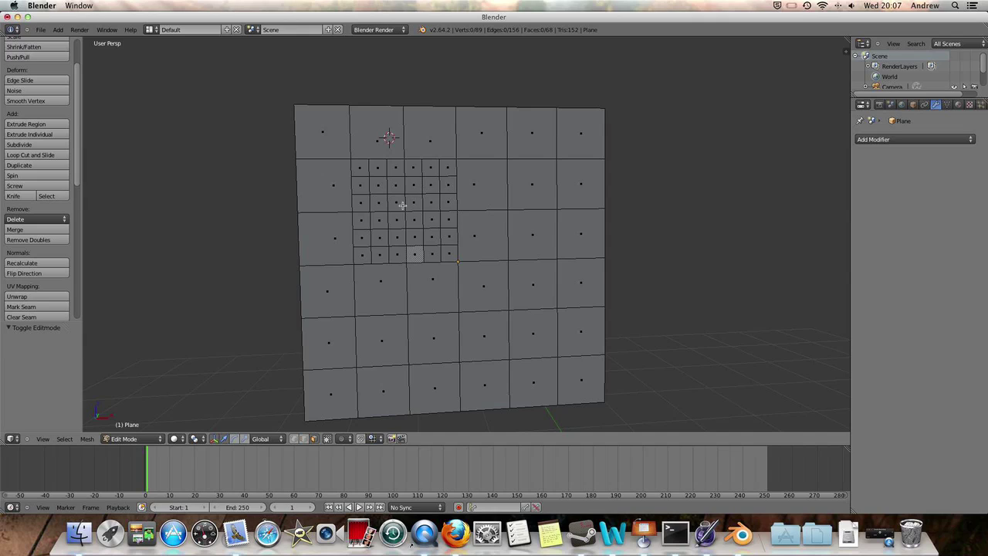
{"action": "key", "text": "k"}
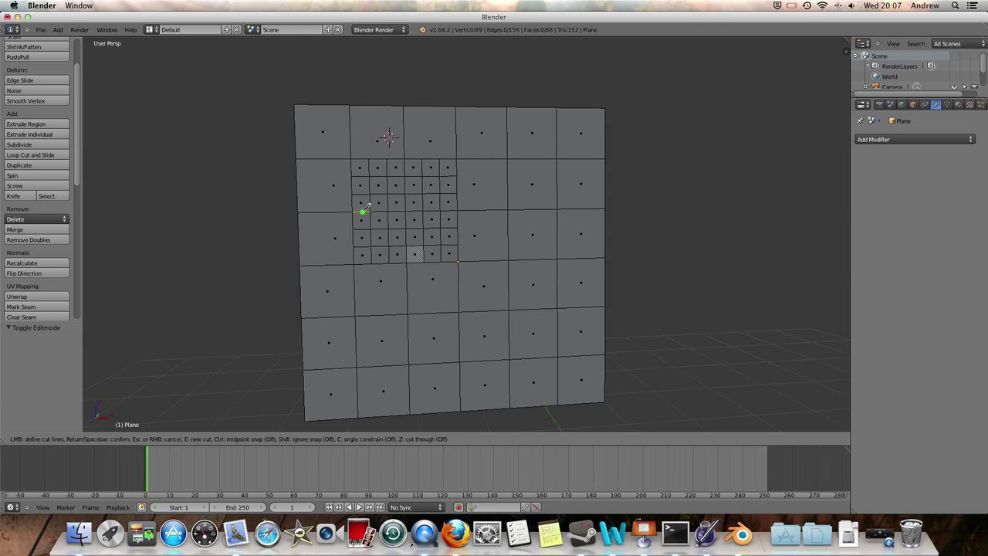
{"action": "left_click", "coordinate": [358, 201]}
{"action": "left_click", "coordinate": [370, 218]}
{"action": "left_click", "coordinate": [388, 219]}
{"action": "left_click", "coordinate": [406, 203]}
{"action": "left_click", "coordinate": [429, 158]}
{"action": "key", "text": "Return"}
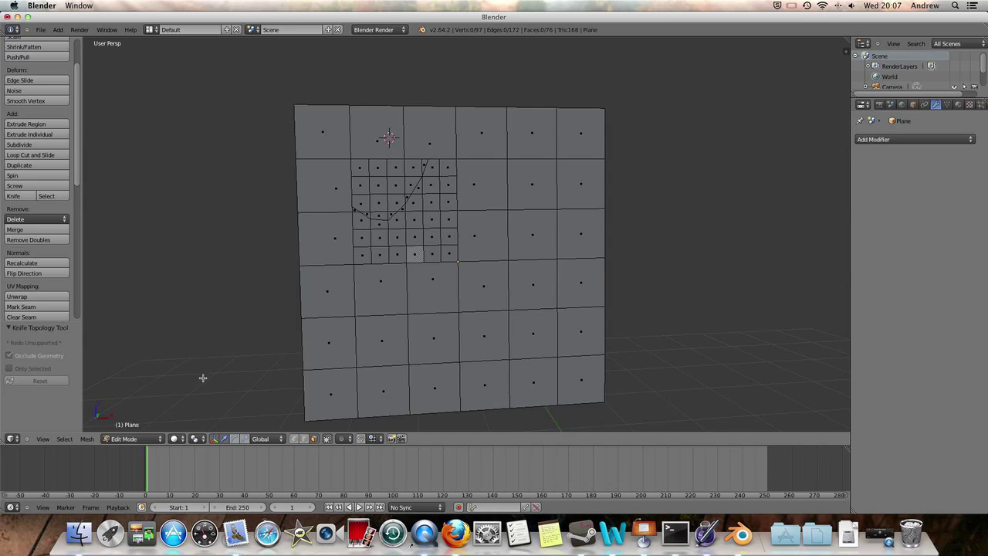
{"action": "left_click", "coordinate": [136, 439]}
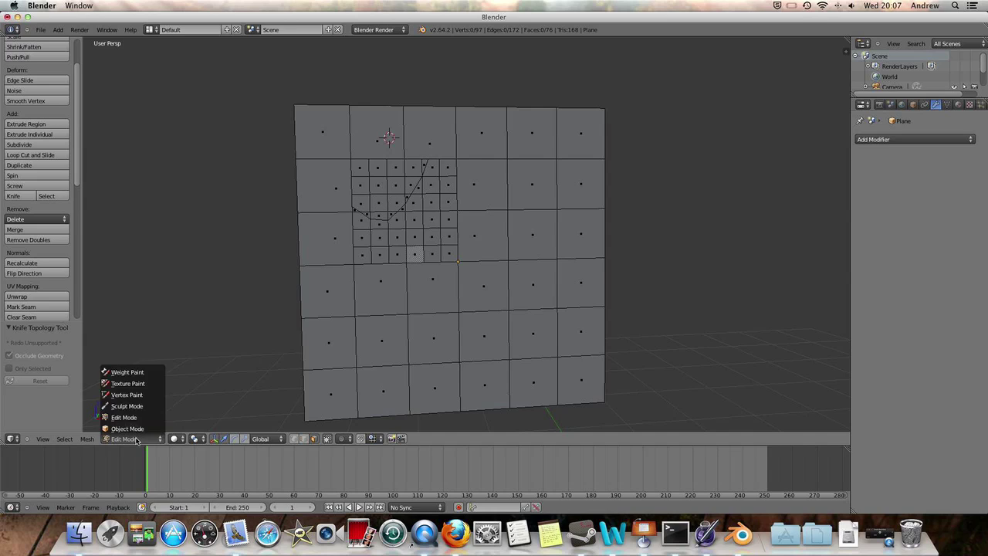
With the Draw brush, sculpt an up-right fold across the upper-left area, undoing the first attempt.
{"action": "left_click", "coordinate": [128, 406]}
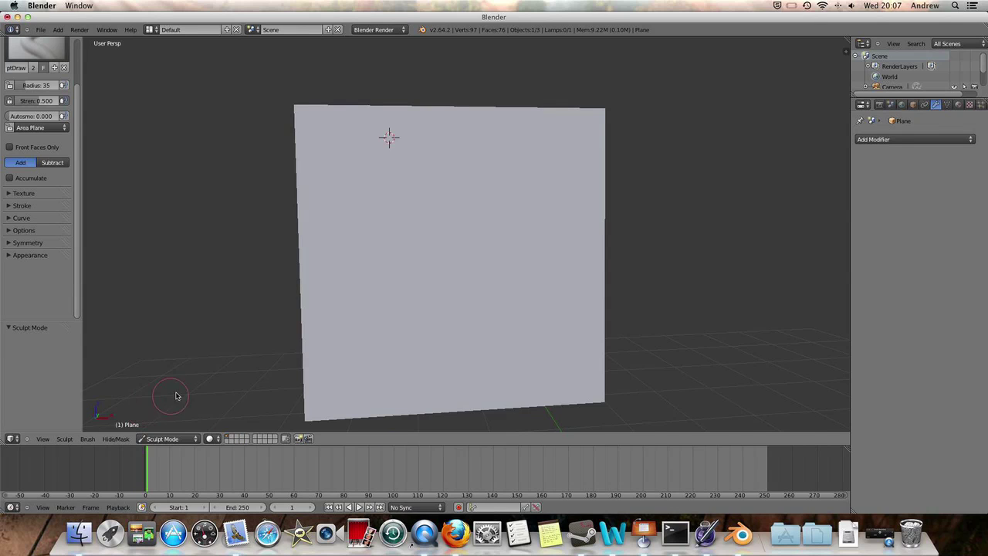
{"action": "mouse_move", "coordinate": [345, 181]}
{"action": "left_mouse_down"}
{"action": "mouse_move", "coordinate": [417, 196]}
{"action": "mouse_move", "coordinate": [377, 213]}
{"action": "mouse_move", "coordinate": [359, 204]}
{"action": "mouse_move", "coordinate": [378, 213]}
{"action": "mouse_move", "coordinate": [411, 197]}
{"action": "left_mouse_up"}
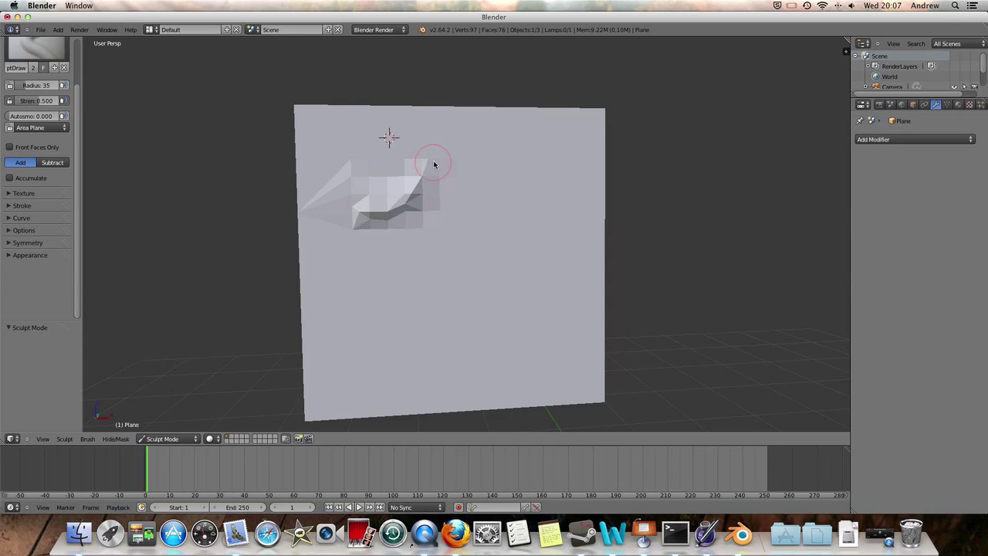
{"action": "key", "text": "ctrl+z"}
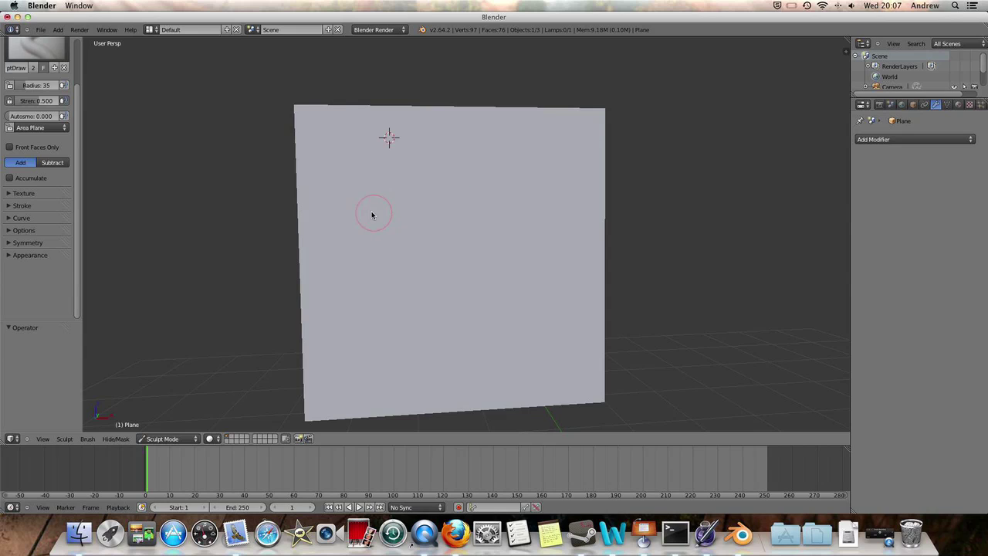
{"action": "mouse_move", "coordinate": [374, 205]}
{"action": "left_mouse_down"}
{"action": "mouse_move", "coordinate": [414, 196]}
{"action": "mouse_move", "coordinate": [438, 155]}
{"action": "left_mouse_up"}
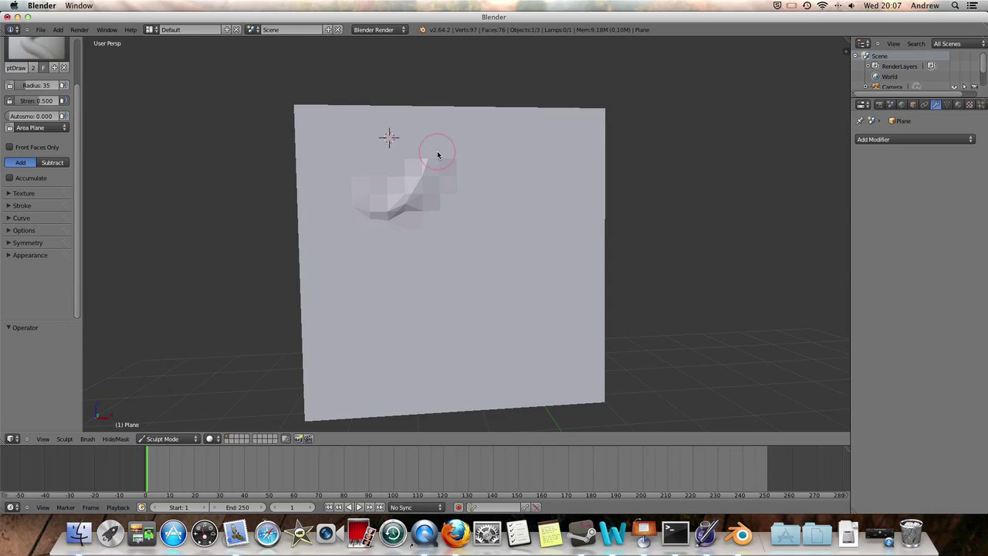
{"action": "mouse_move", "coordinate": [501, 203]}
{"action": "middle_mouse_down"}
{"action": "mouse_move", "coordinate": [378, 162]}
{"action": "mouse_move", "coordinate": [496, 203]}
{"action": "mouse_move", "coordinate": [371, 199]}
{"action": "middle_mouse_up"}
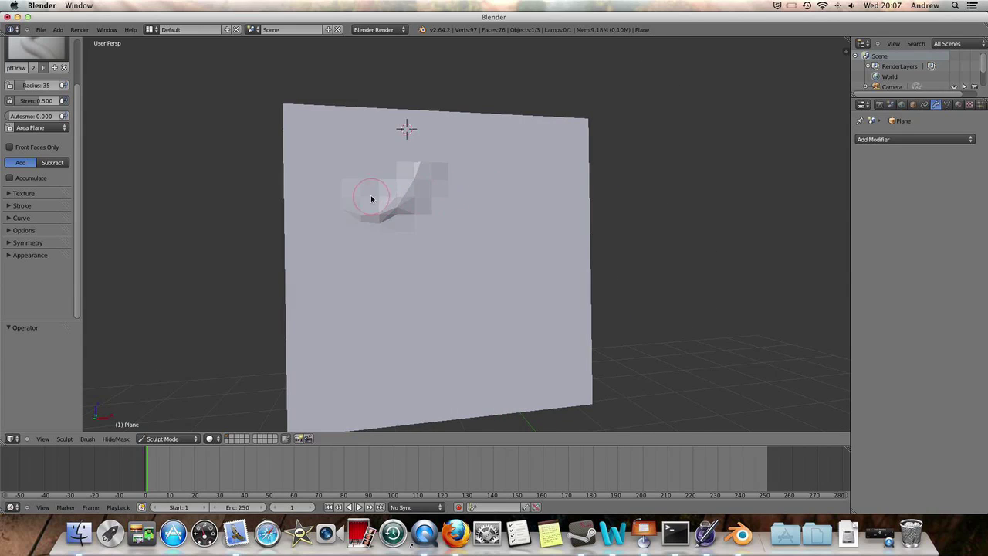
{"action": "mouse_move", "coordinate": [371, 199]}
{"action": "left_mouse_down"}
{"action": "mouse_move", "coordinate": [347, 206]}
{"action": "mouse_move", "coordinate": [381, 205]}
{"action": "mouse_move", "coordinate": [411, 175]}
{"action": "mouse_move", "coordinate": [403, 194]}
{"action": "mouse_move", "coordinate": [360, 213]}
{"action": "left_mouse_up"}
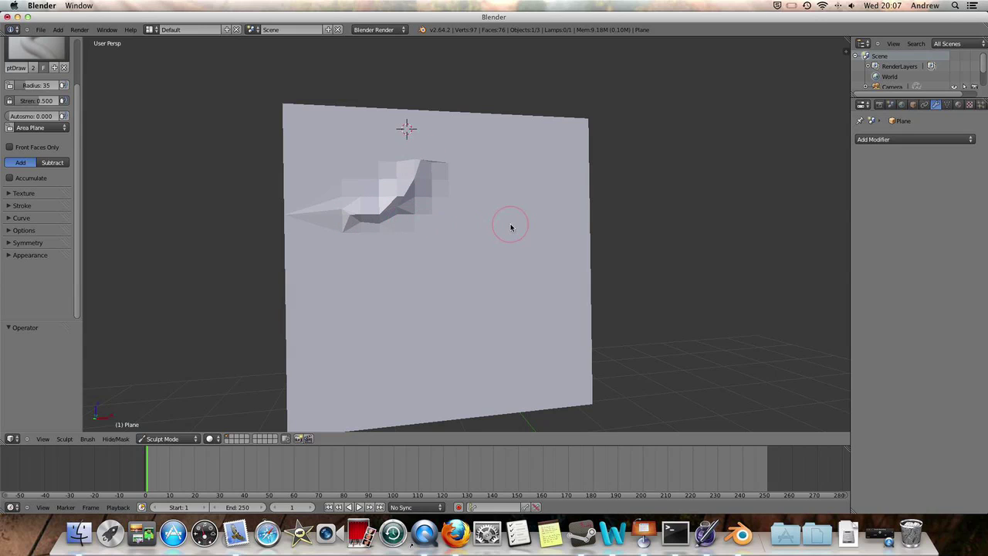
{"action": "mouse_move", "coordinate": [511, 227]}
{"action": "middle_mouse_down"}
{"action": "mouse_move", "coordinate": [366, 207]}
{"action": "mouse_move", "coordinate": [408, 206]}
{"action": "mouse_move", "coordinate": [376, 247]}
{"action": "middle_mouse_up"}
Smooth-shade the plane in Object Mode, inspect the fold, then view the Firefox reference image.
{"action": "left_click", "coordinate": [168, 439]}
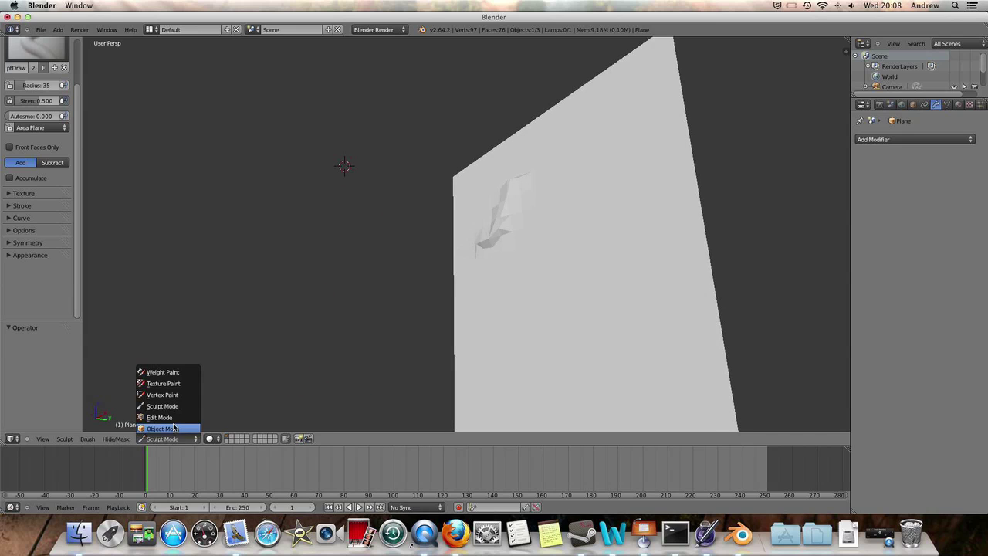
{"action": "left_click", "coordinate": [168, 427]}
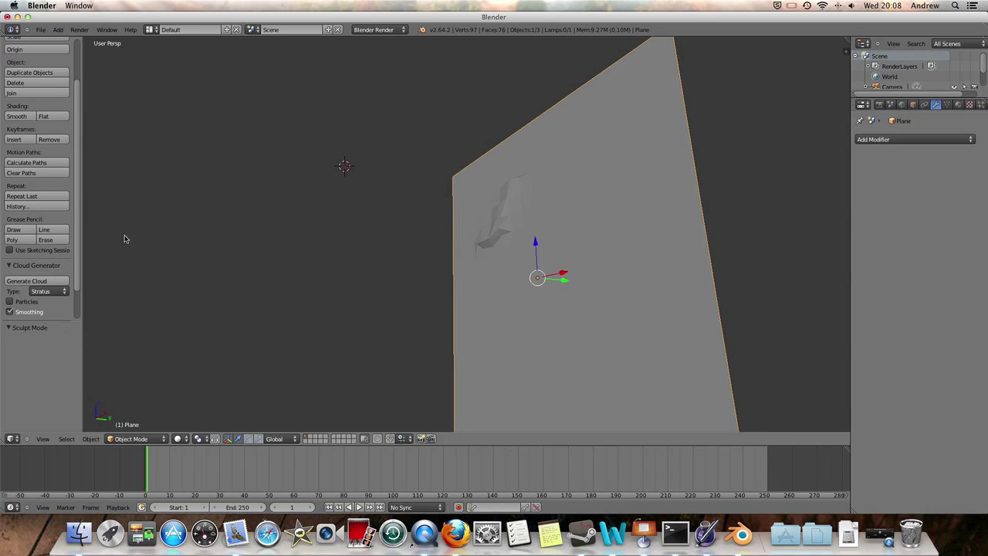
{"action": "left_click", "coordinate": [16, 117]}
{"action": "mouse_move", "coordinate": [252, 192]}
{"action": "middle_mouse_down"}
{"action": "mouse_move", "coordinate": [340, 139]}
{"action": "mouse_move", "coordinate": [589, 267]}
{"action": "mouse_move", "coordinate": [680, 269]}
{"action": "middle_mouse_up"}
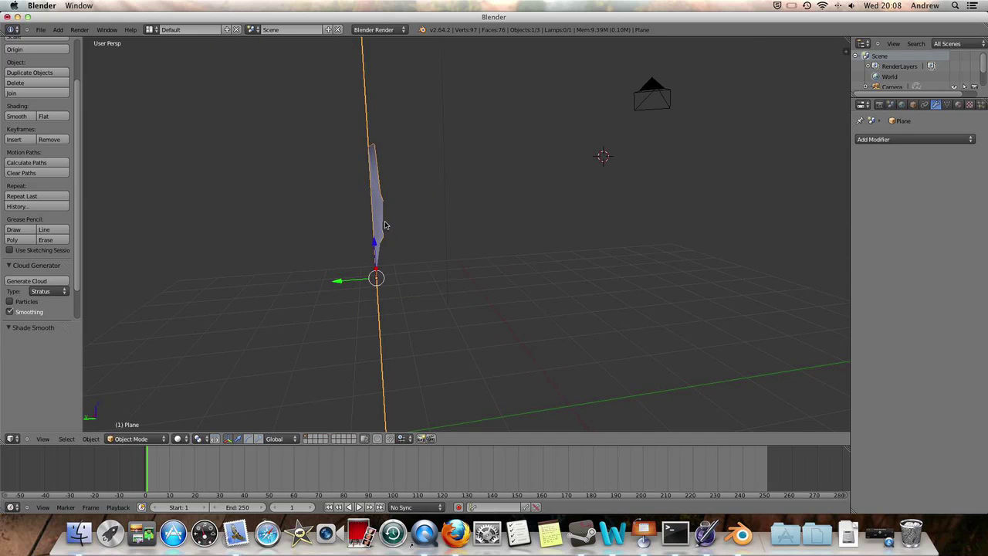
{"action": "middle_click_drag", "start_coordinate": [385, 239], "coordinate": [308, 214]}
{"action": "middle_click_drag", "start_coordinate": [454, 205], "coordinate": [542, 206]}
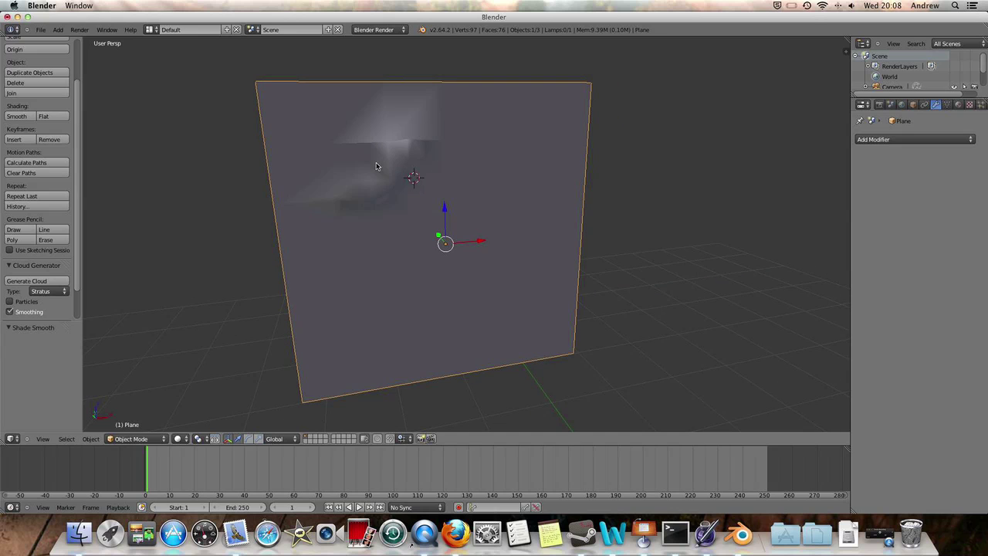
{"action": "key", "text": "ctrl+Left"}
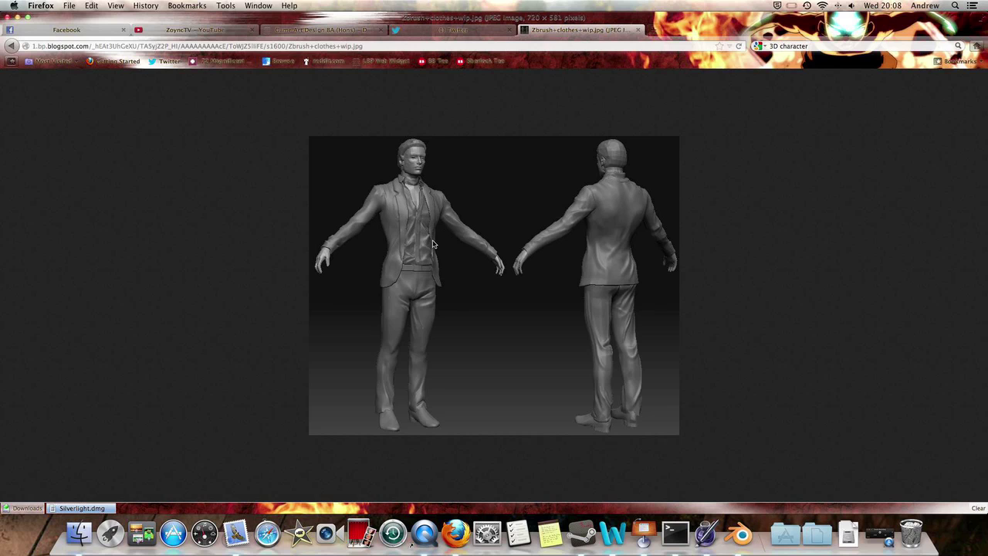
Back in Blender, put the plane in Edit Mode and zoom in on the cut area from above.
{"action": "key", "text": "ctrl+Right"}
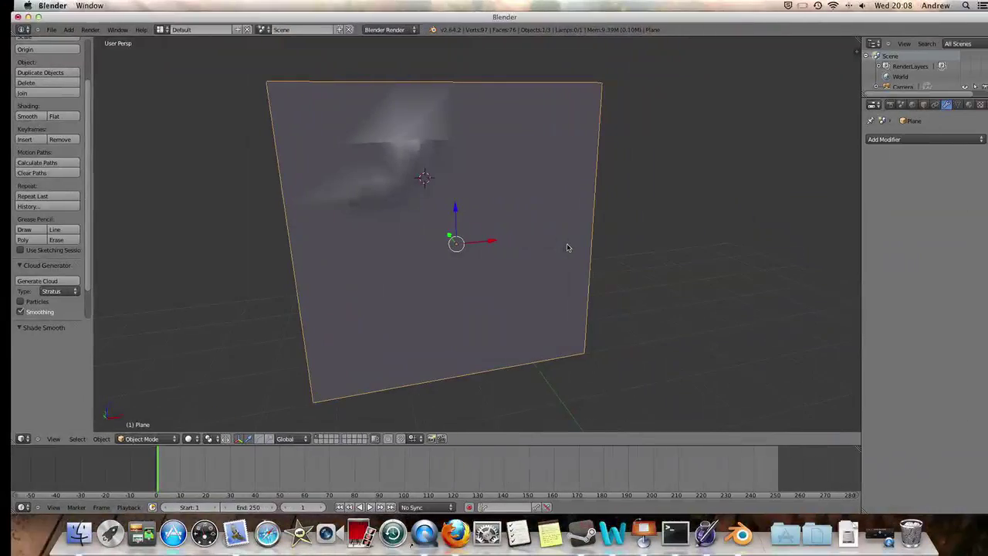
{"action": "left_click", "coordinate": [148, 435]}
{"action": "left_click", "coordinate": [148, 419]}
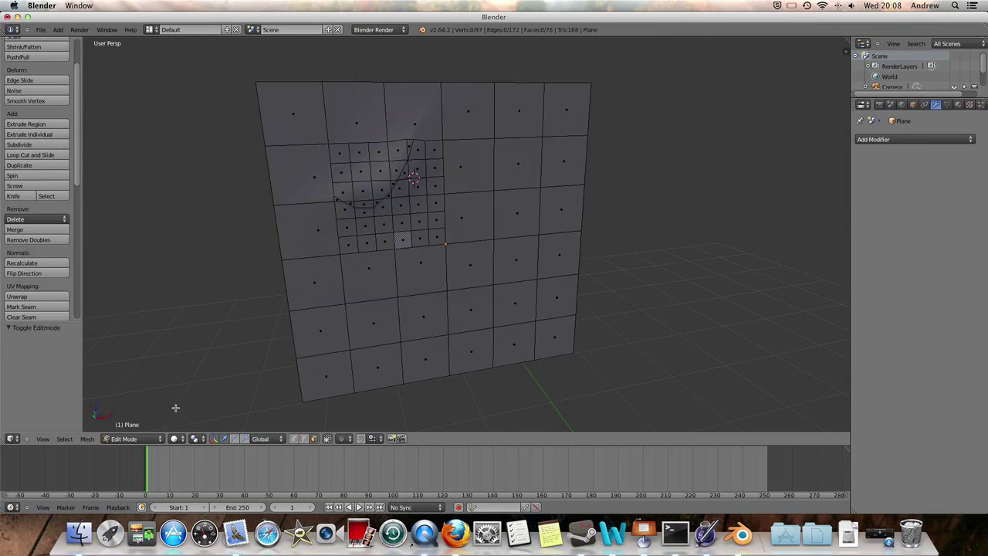
{"action": "middle_click_drag", "start_coordinate": [371, 282], "coordinate": [432, 82]}
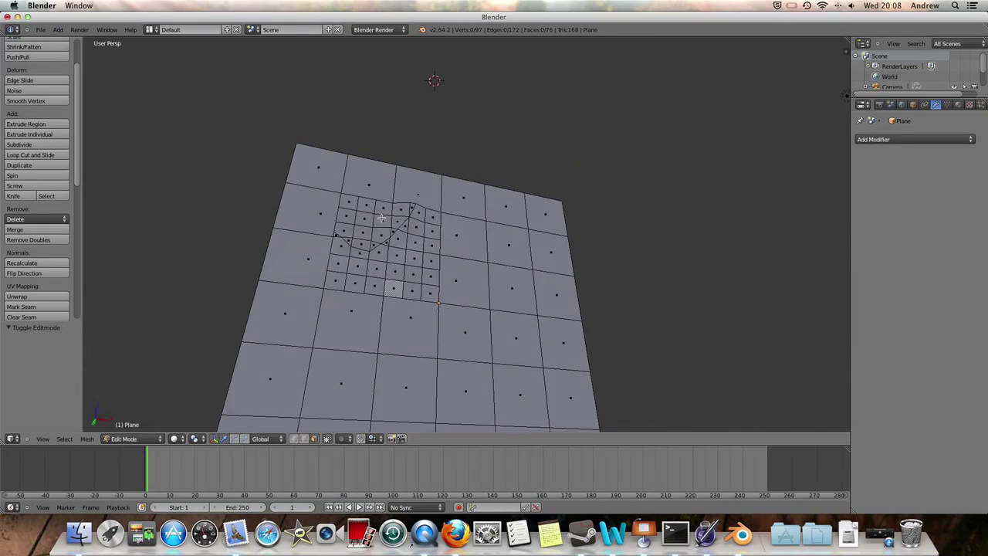
{"action": "scroll", "coordinate": [526, 253], "scroll_direction": "up", "scroll_amount": 5}
{"action": "middle_click_drag", "start_coordinate": [526, 253], "coordinate": [343, 249]}
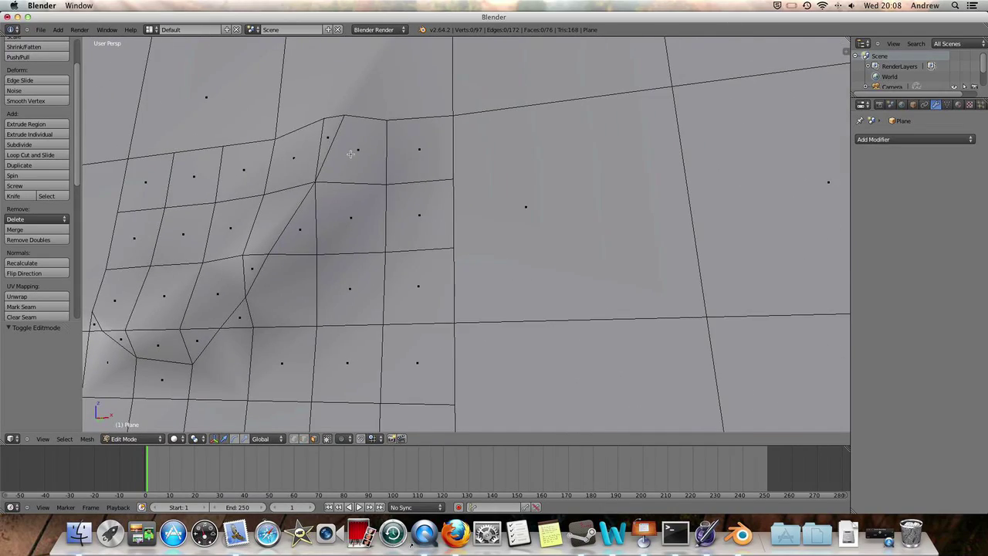
{"action": "middle_click_drag", "start_coordinate": [356, 175], "coordinate": [327, 177]}
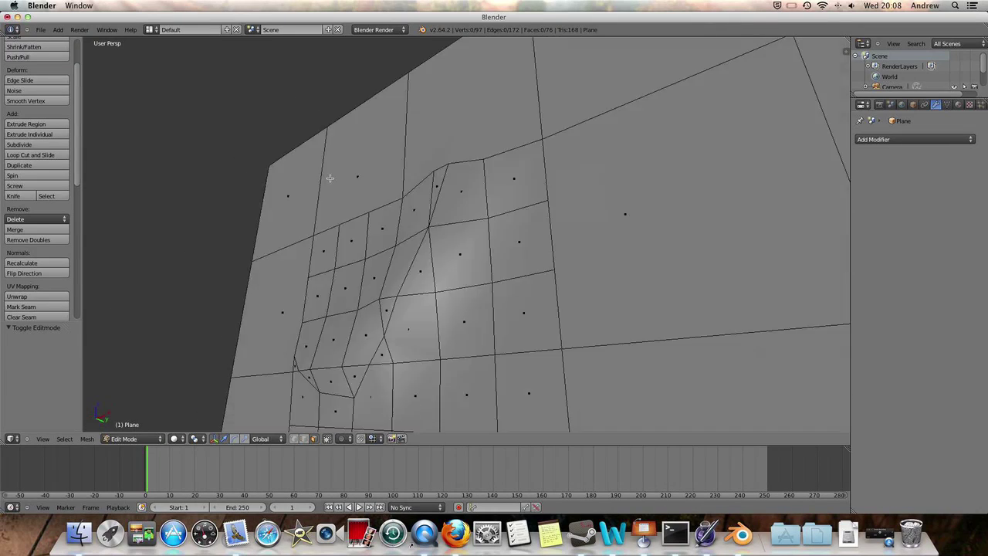
{"action": "scroll", "coordinate": [353, 170], "scroll_direction": "up", "scroll_amount": 2}
In vertex select, pick two top vertices and slide them along the Y axis.
{"action": "right_click", "coordinate": [352, 108]}
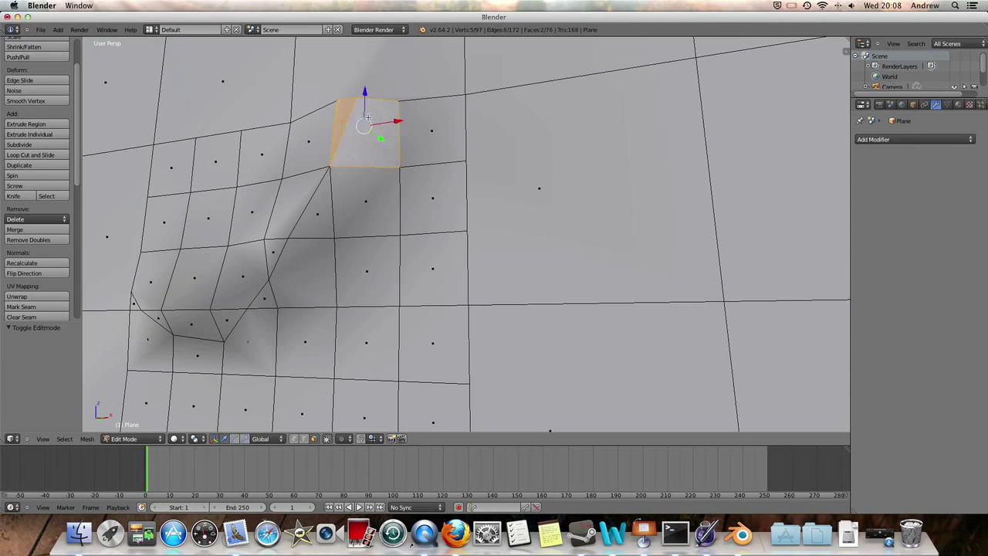
{"action": "left_click", "coordinate": [293, 439]}
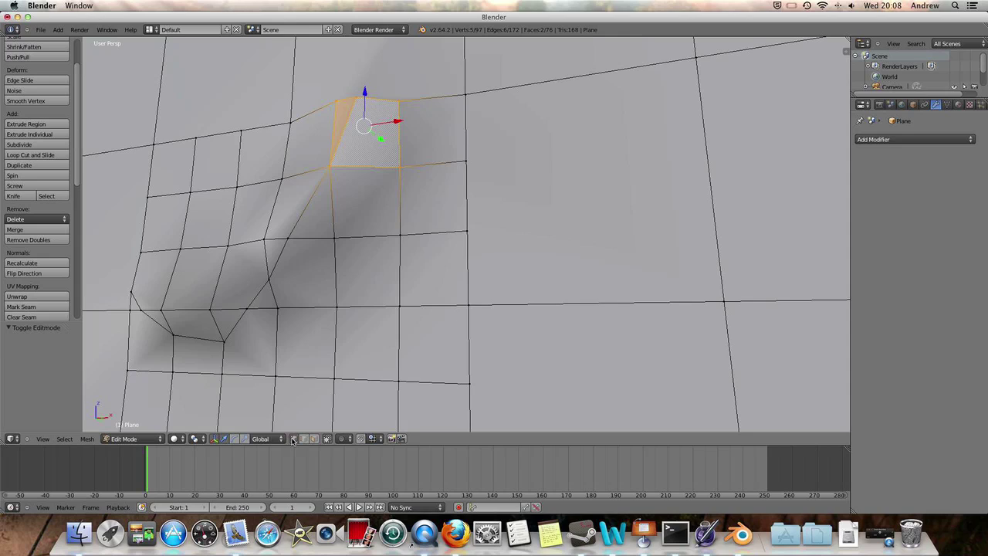
{"action": "right_click", "coordinate": [336, 102], "text": "alt"}
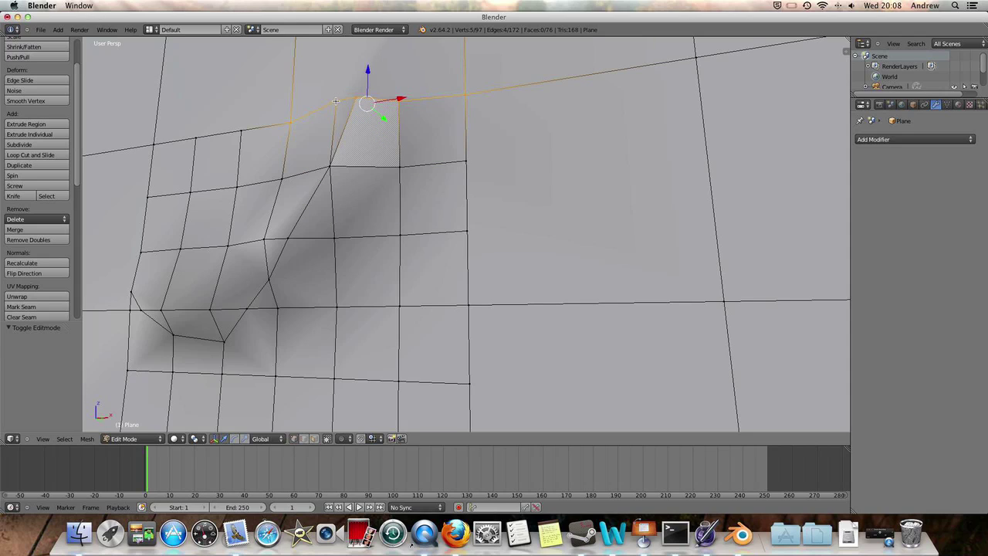
{"action": "right_click", "coordinate": [335, 101], "text": "shift"}
{"action": "right_click", "coordinate": [336, 100]}
{"action": "right_click", "coordinate": [363, 99], "text": "shift"}
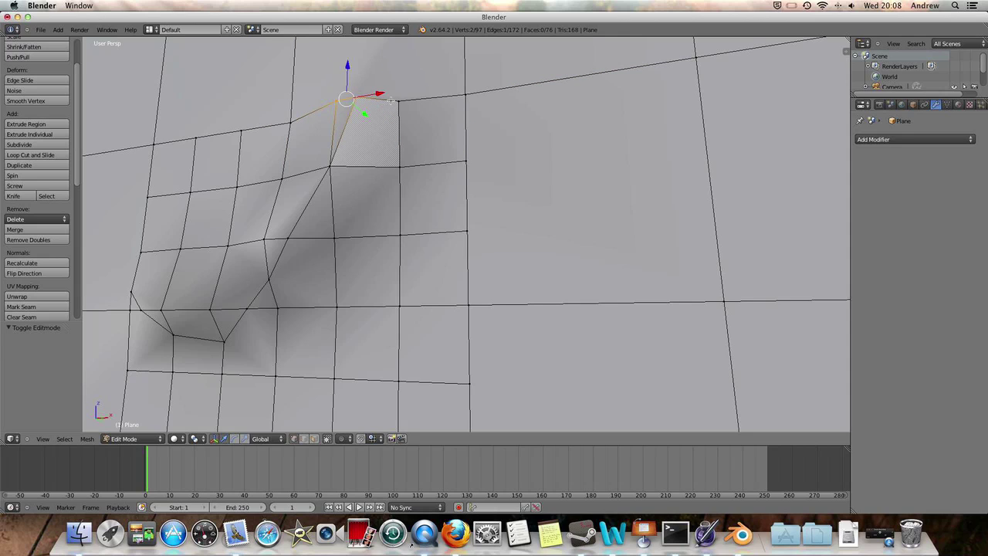
{"action": "key", "text": "g"}
{"action": "key", "text": "y"}
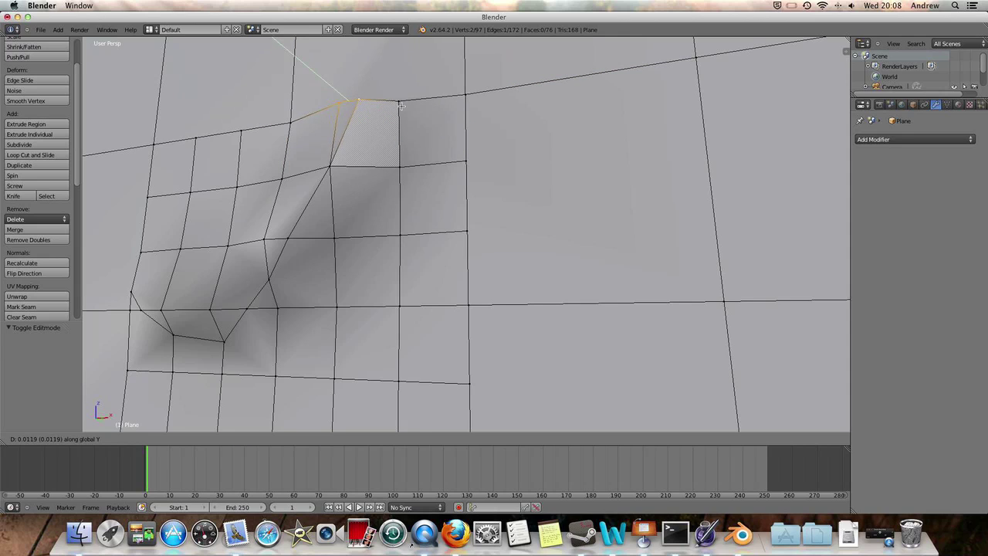
{"action": "left_click", "coordinate": [414, 109]}
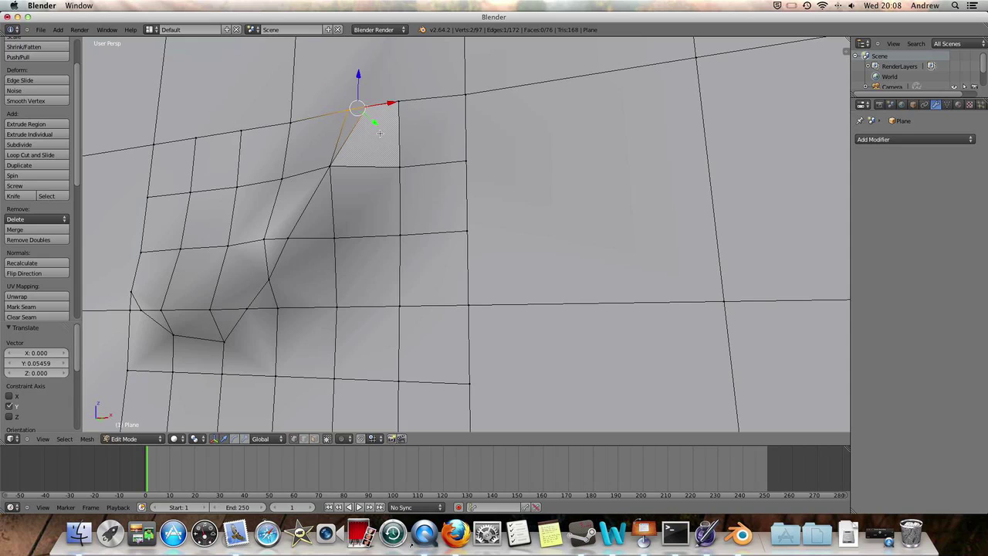
Slide a lower vertex along Y, then move it with a second one by -0.0292 on Y.
{"action": "right_click", "coordinate": [329, 168]}
{"action": "key", "text": "g"}
{"action": "key", "text": "y"}
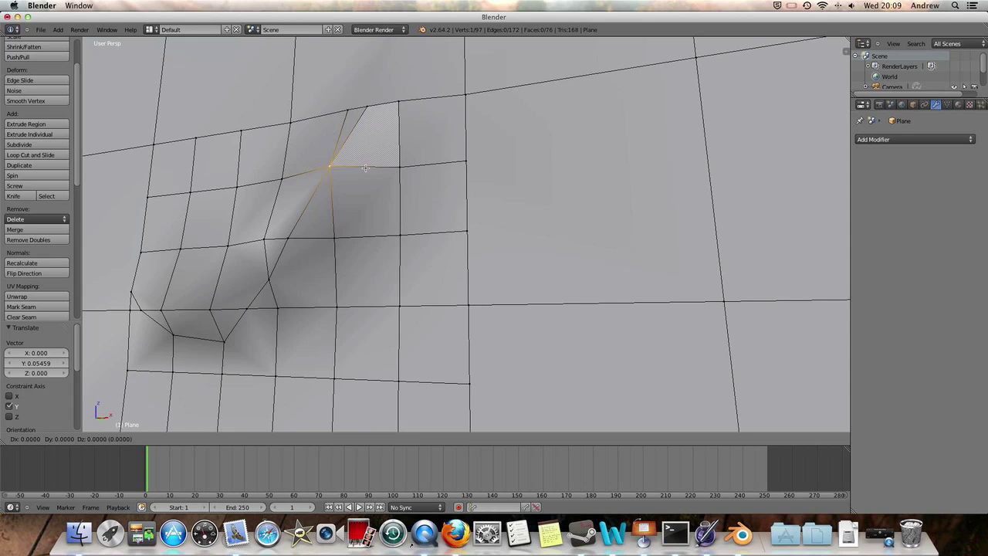
{"action": "left_click", "coordinate": [372, 167]}
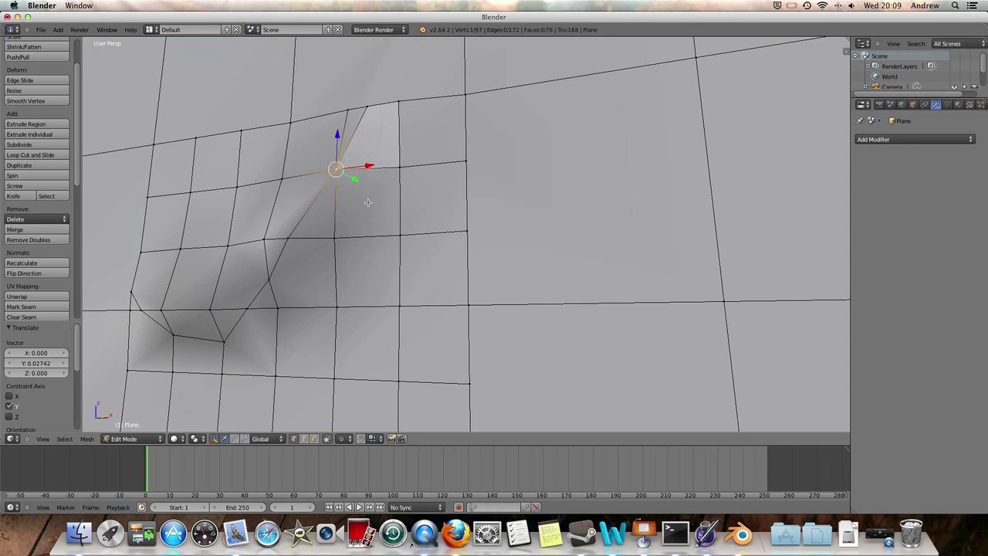
{"action": "scroll", "coordinate": [369, 202], "scroll_direction": "left", "scroll_amount": 10}
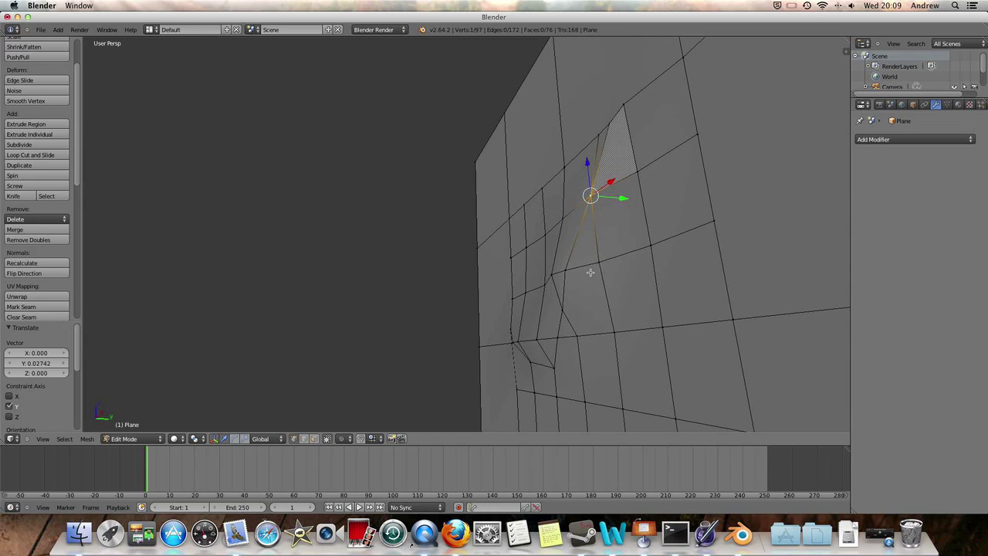
{"action": "scroll", "coordinate": [590, 272], "scroll_direction": "right", "scroll_amount": 10}
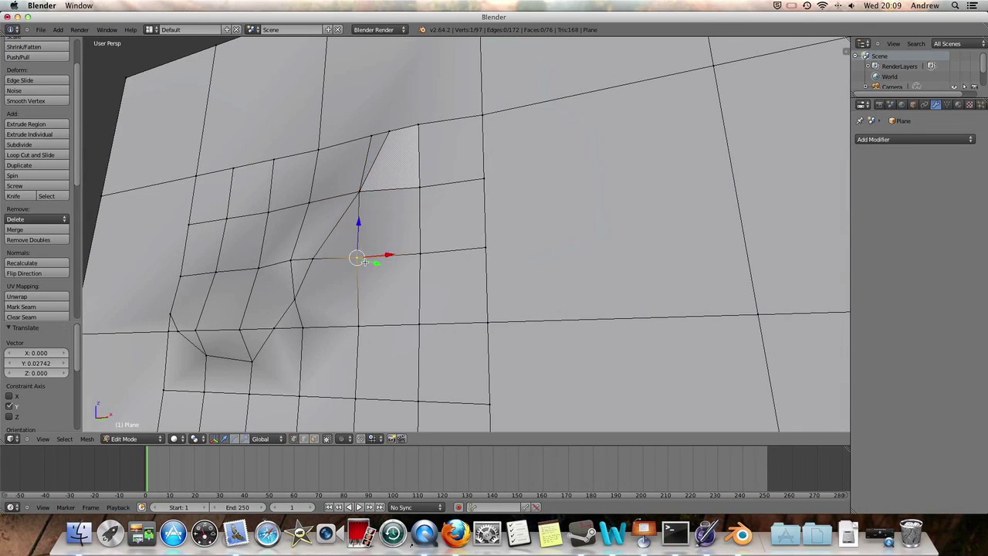
{"action": "right_click", "coordinate": [309, 204], "text": "shift"}
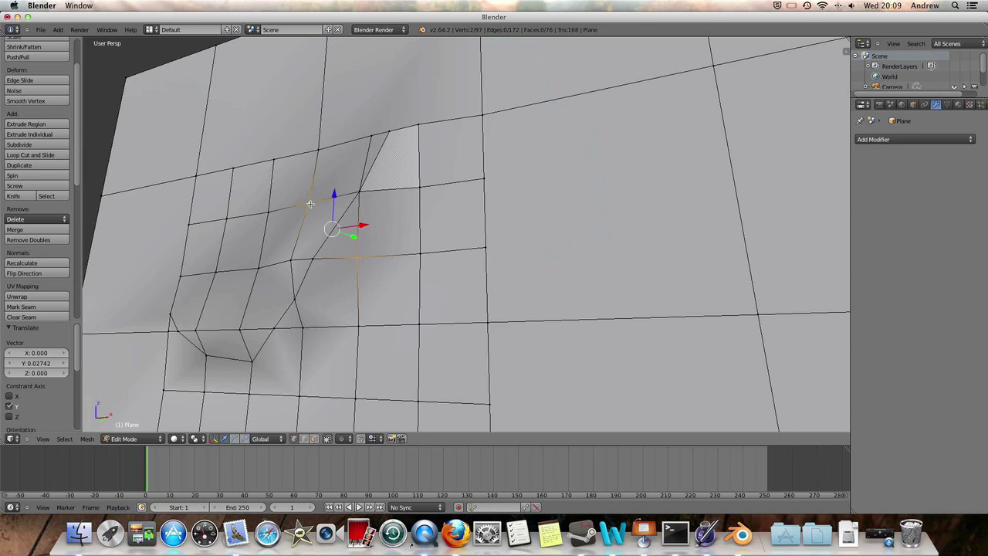
{"action": "key", "text": "g"}
{"action": "key", "text": "y"}
{"action": "left_click", "coordinate": [482, 248]}
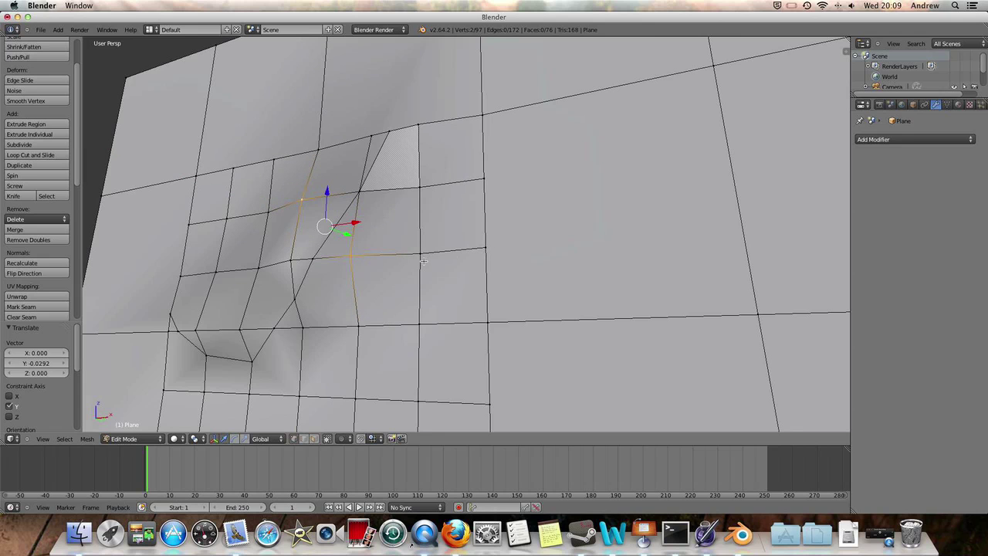
{"action": "scroll", "coordinate": [423, 261], "scroll_direction": "down", "scroll_amount": 5, "text": "ctrl"}
{"action": "scroll", "coordinate": [429, 250], "scroll_direction": "up", "scroll_amount": 10}
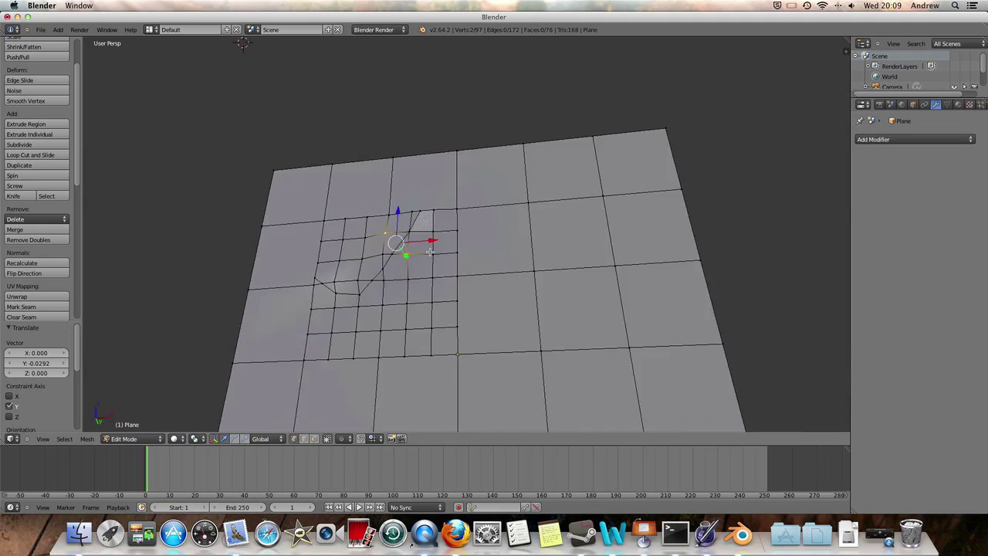
Take the subdivided plane out of Edit Mode and back into Object Mode.
{"action": "middle_click_drag", "start_coordinate": [429, 251], "coordinate": [452, 285]}
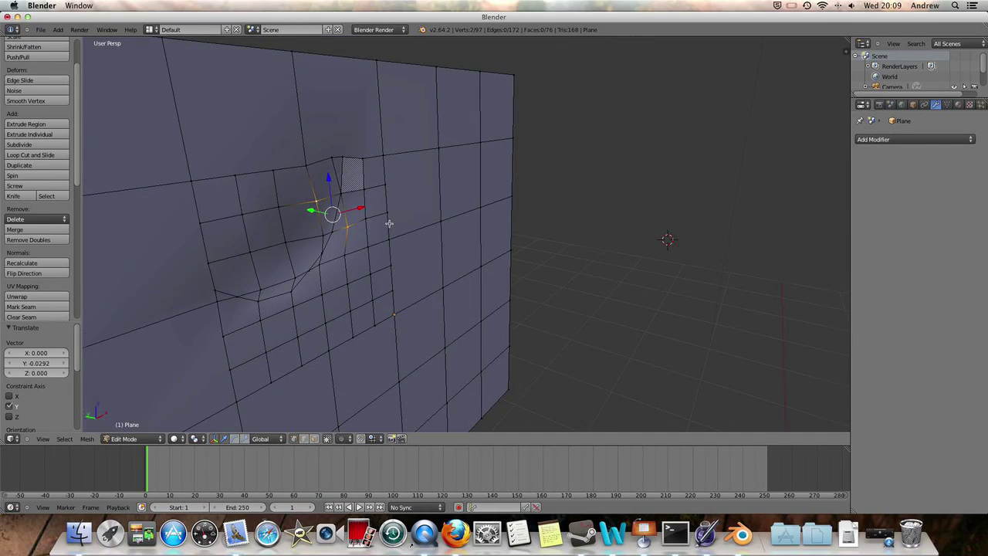
{"action": "middle_click_drag", "start_coordinate": [389, 223], "coordinate": [442, 231]}
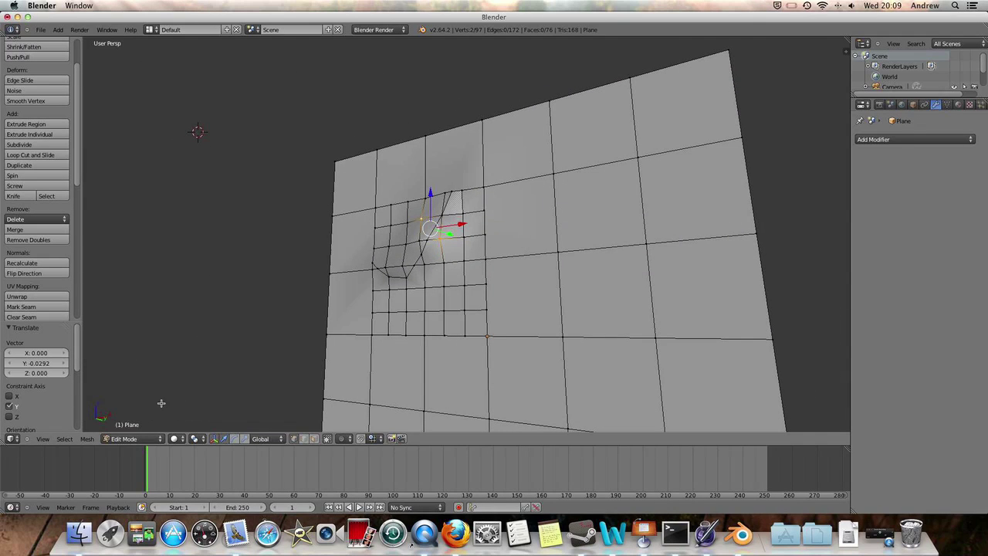
{"action": "left_click", "coordinate": [128, 439]}
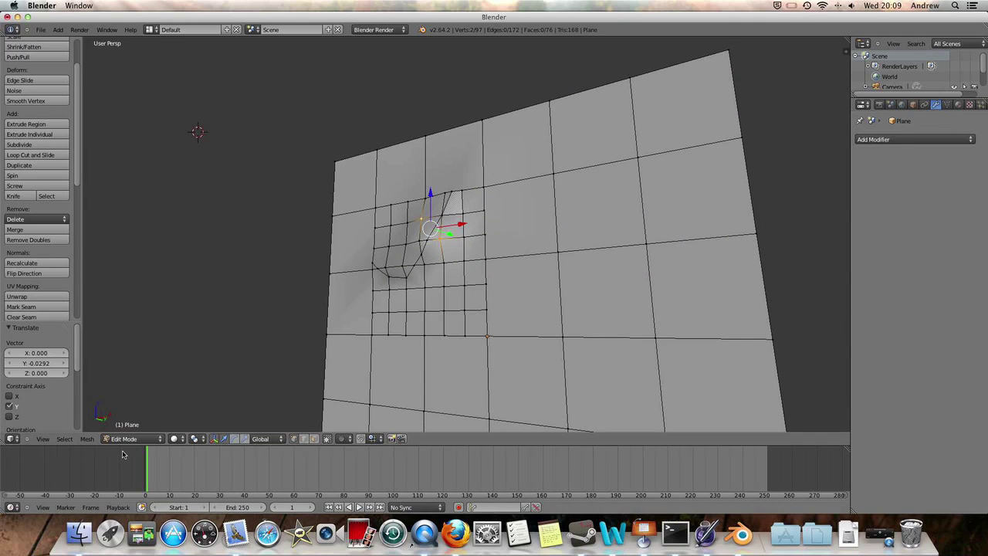
{"action": "left_click", "coordinate": [136, 439]}
{"action": "left_click", "coordinate": [150, 429]}
{"action": "scroll", "coordinate": [487, 388], "scroll_direction": "down", "scroll_amount": 6}
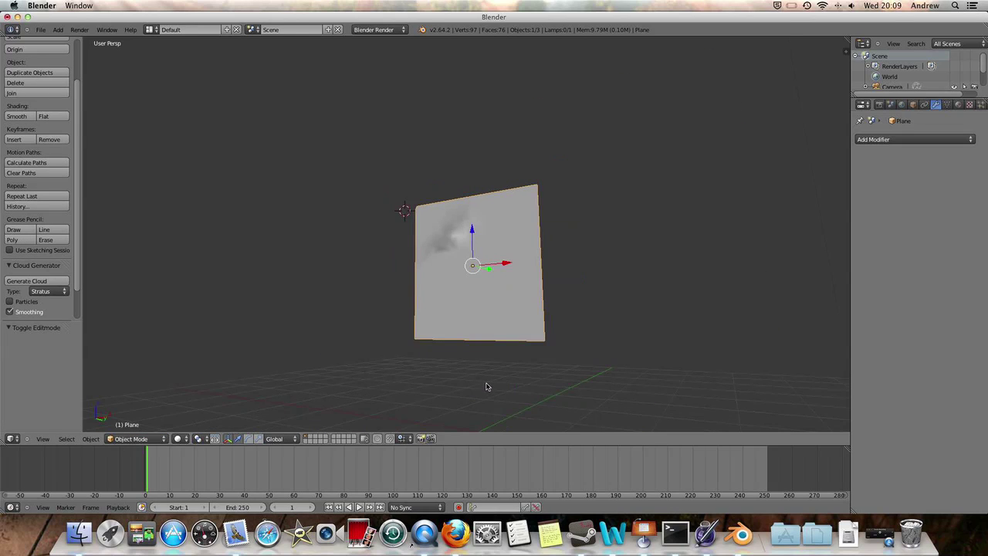
{"action": "middle_click_drag", "start_coordinate": [462, 334], "coordinate": [526, 356]}
Delete the plane and add a 32-vertex cylinder (radius 1, depth 2) at the origin.
{"action": "key", "text": "x"}
{"action": "left_click", "coordinate": [525, 356]}
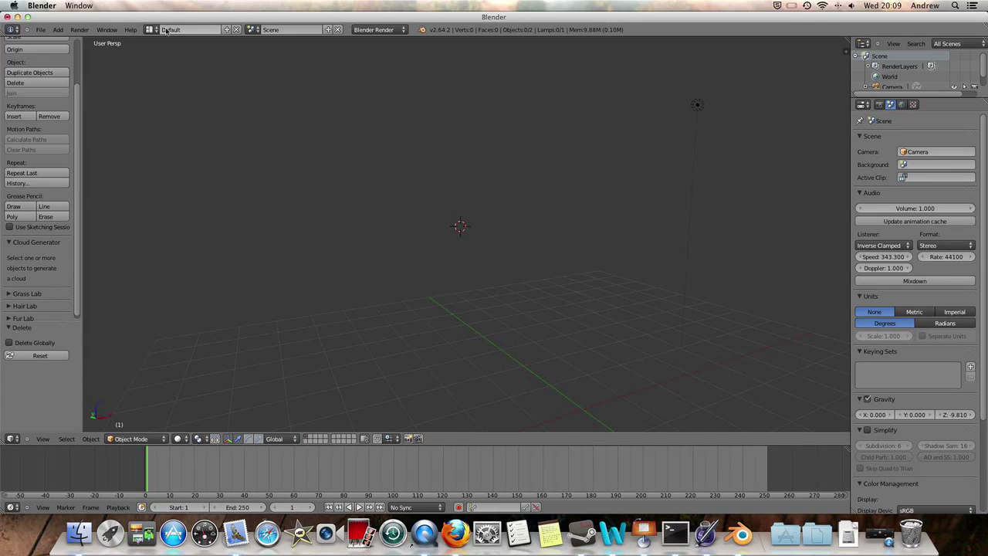
{"action": "left_click", "coordinate": [66, 32]}
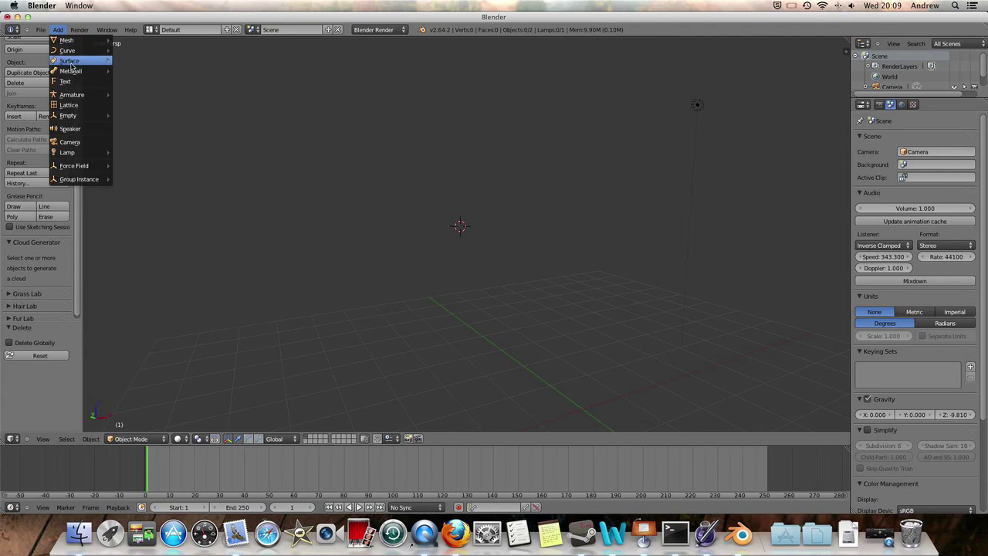
{"action": "mouse_move", "coordinate": [78, 96]}
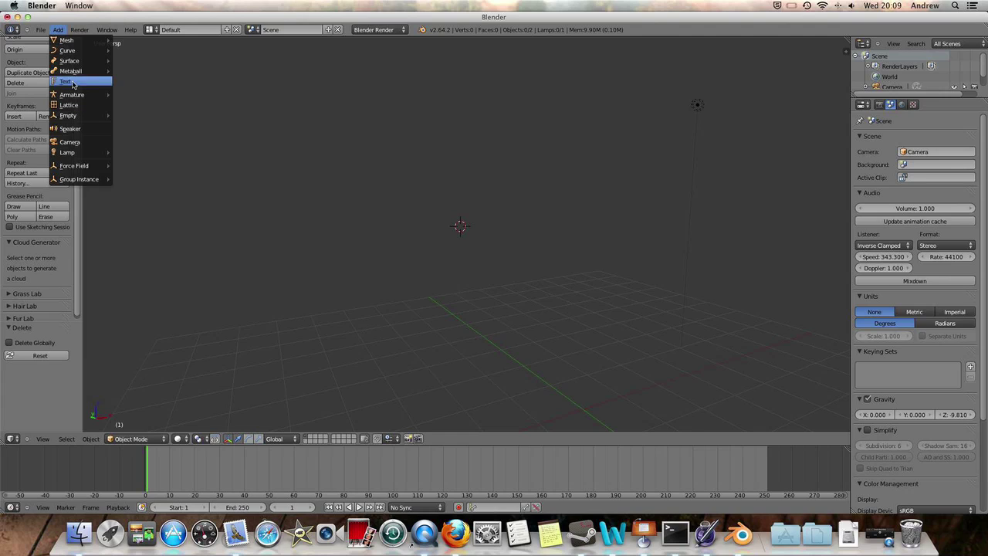
{"action": "mouse_move", "coordinate": [72, 75]}
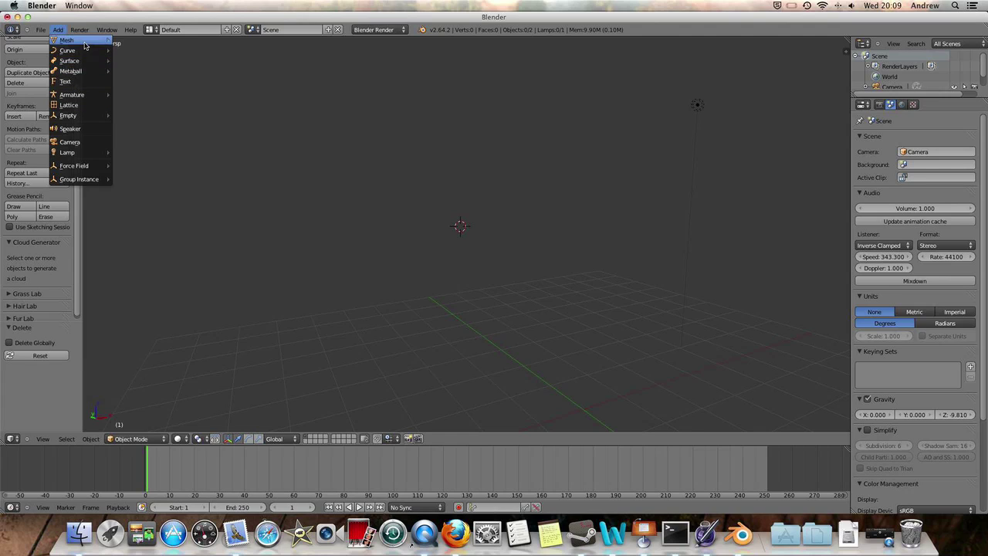
{"action": "mouse_move", "coordinate": [87, 56]}
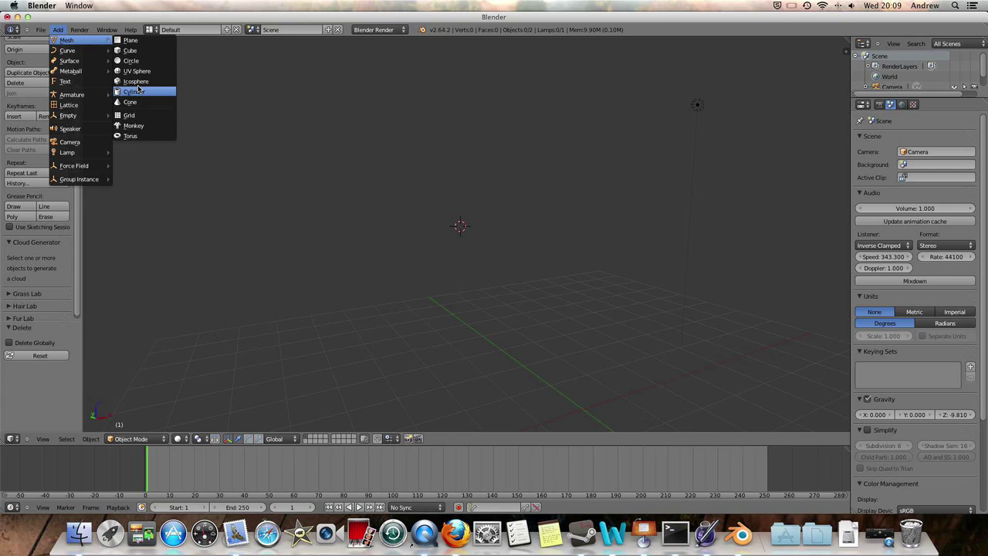
{"action": "left_click", "coordinate": [142, 91]}
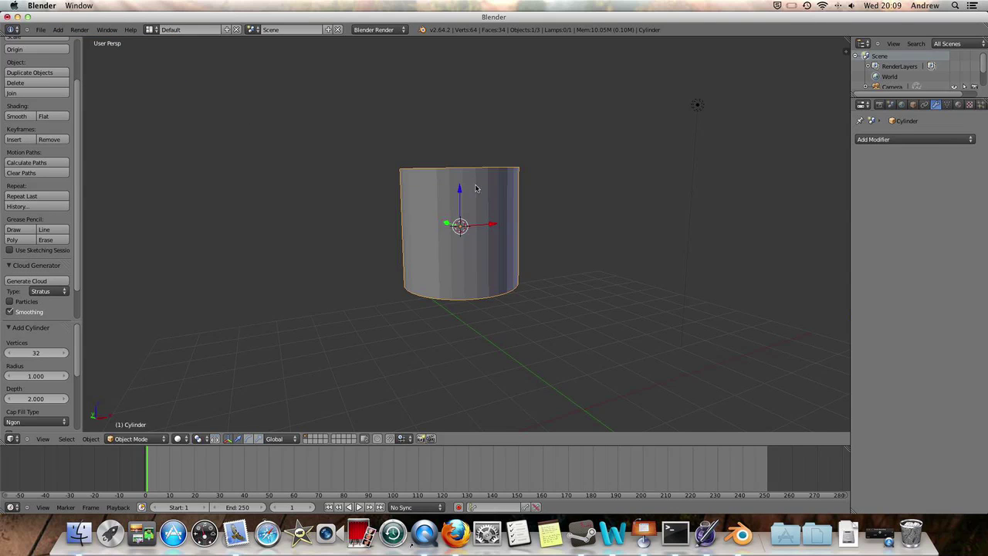
{"action": "left_click", "coordinate": [131, 438]}
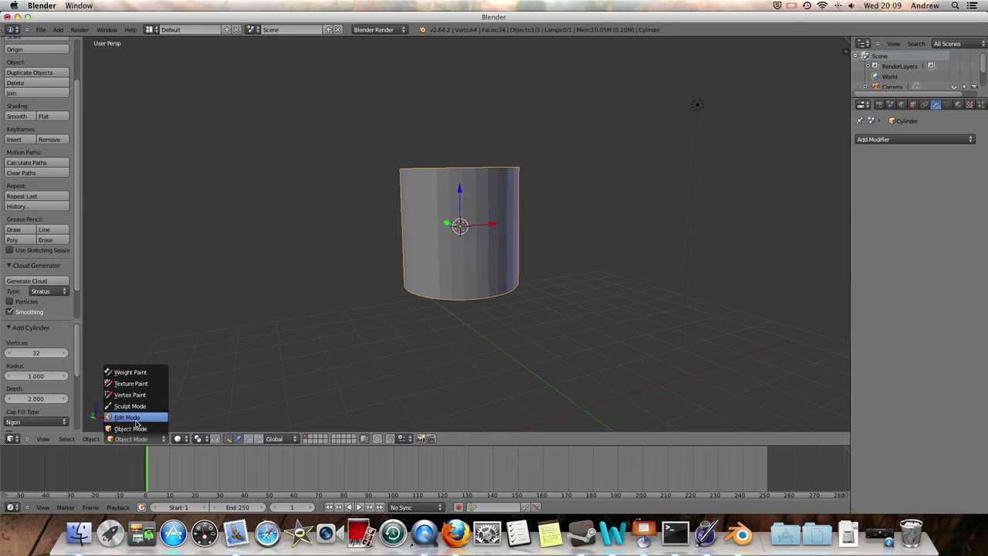
In Edit Mode, front ortho wireframe, scale the cylinder's bottom vertex ring by 1.671.
{"action": "left_click", "coordinate": [131, 417]}
{"action": "key", "text": "KP_1"}
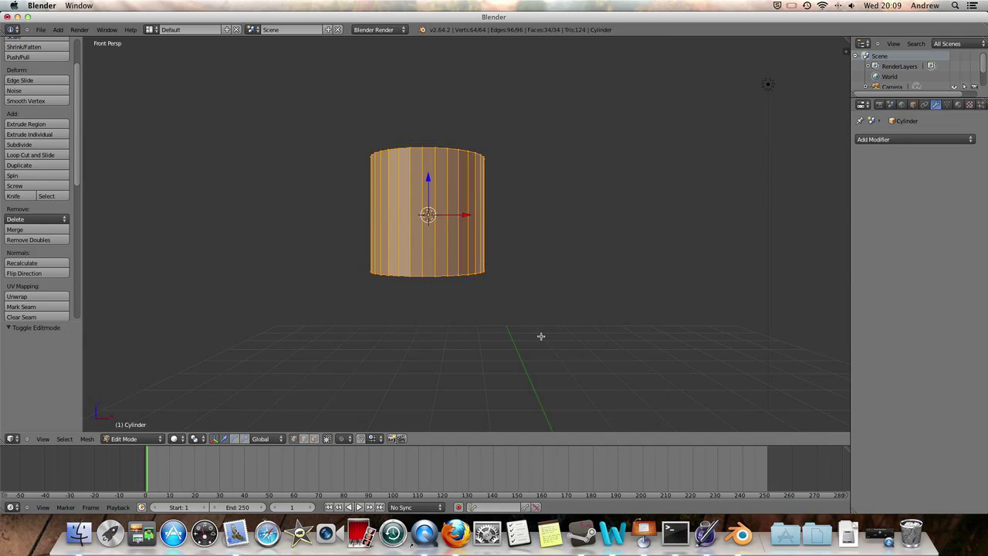
{"action": "key", "text": "KP_5"}
{"action": "key", "text": "z"}
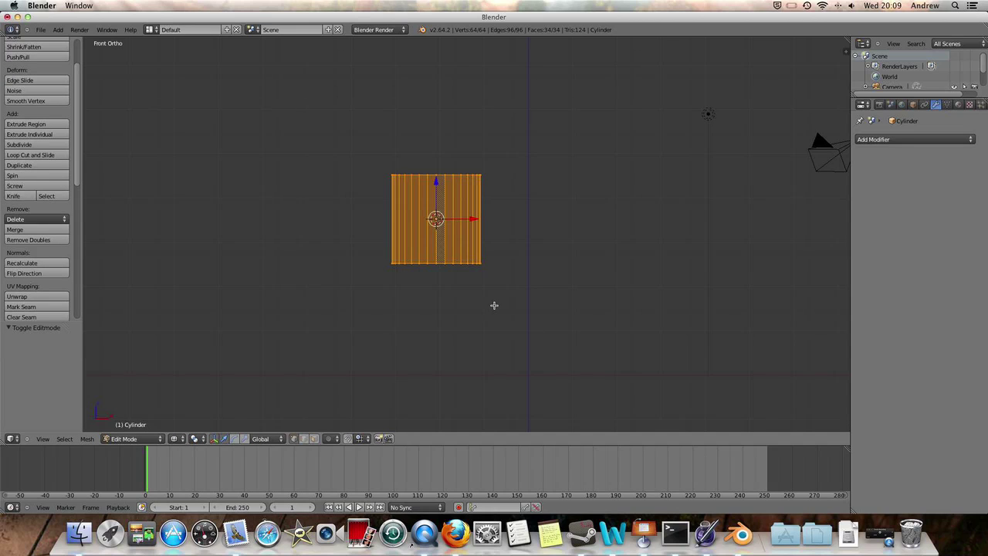
{"action": "key", "text": "a"}
{"action": "key", "text": "b"}
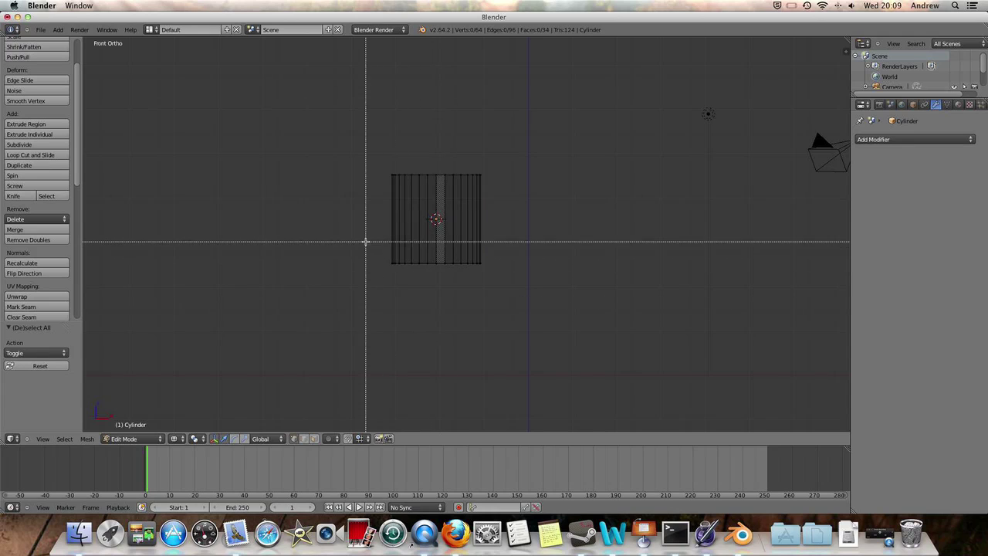
{"action": "left_click_drag", "start_coordinate": [364, 238], "coordinate": [594, 292]}
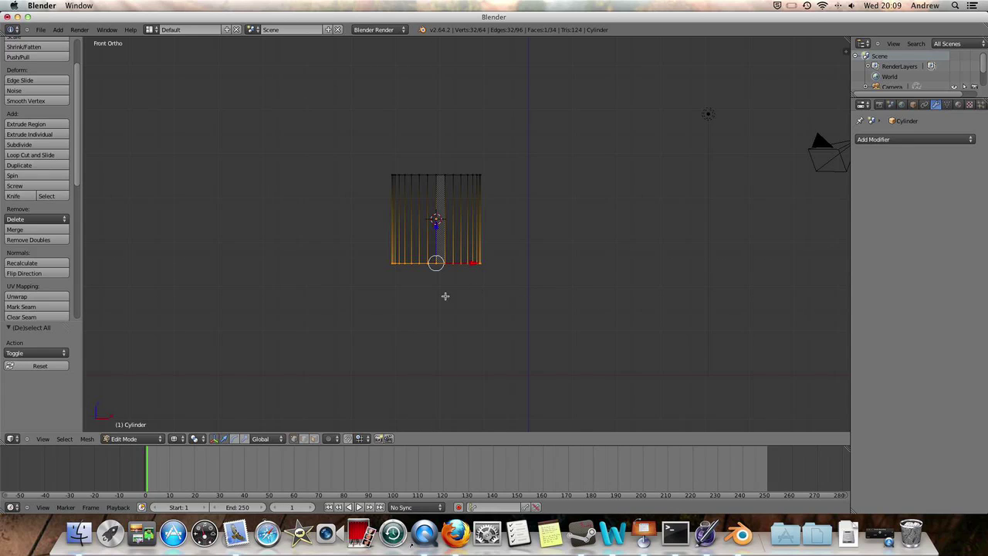
{"action": "key", "text": "s"}
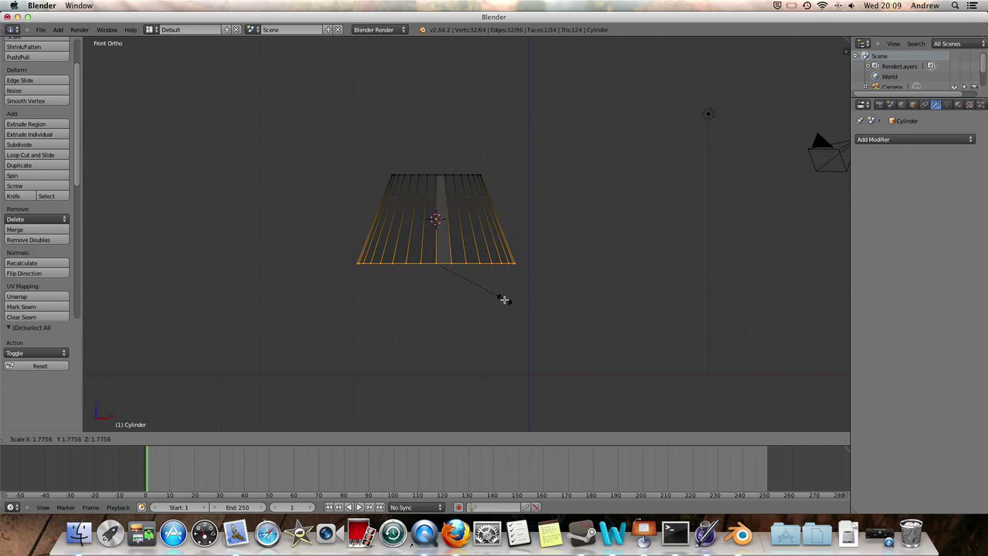
{"action": "left_click", "coordinate": [500, 299]}
{"action": "middle_click_drag", "start_coordinate": [508, 307], "coordinate": [496, 247]}
Delete the top and bottom cap faces to leave an open tube.
{"action": "left_click", "coordinate": [313, 439]}
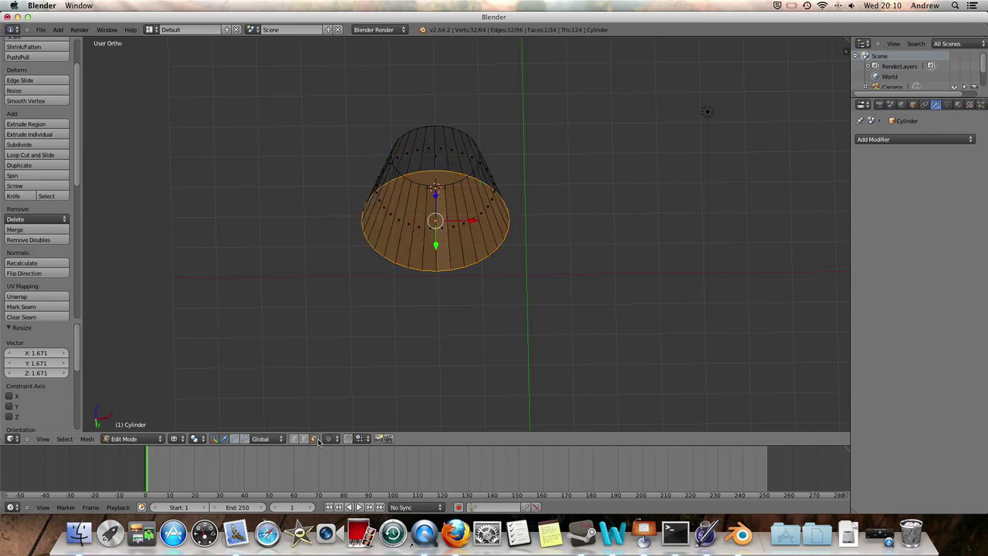
{"action": "key", "text": "a"}
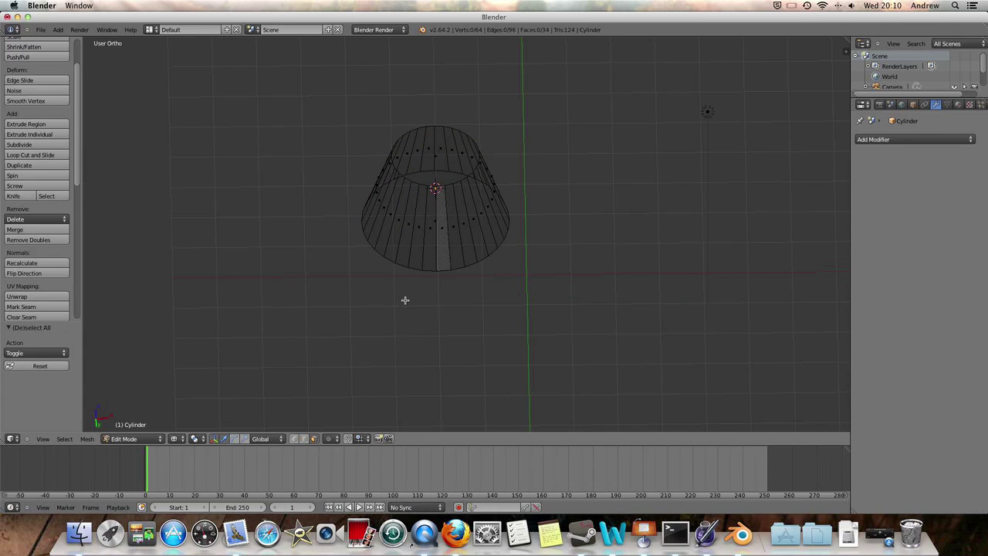
{"action": "key", "text": "z"}
{"action": "right_click", "coordinate": [421, 215]}
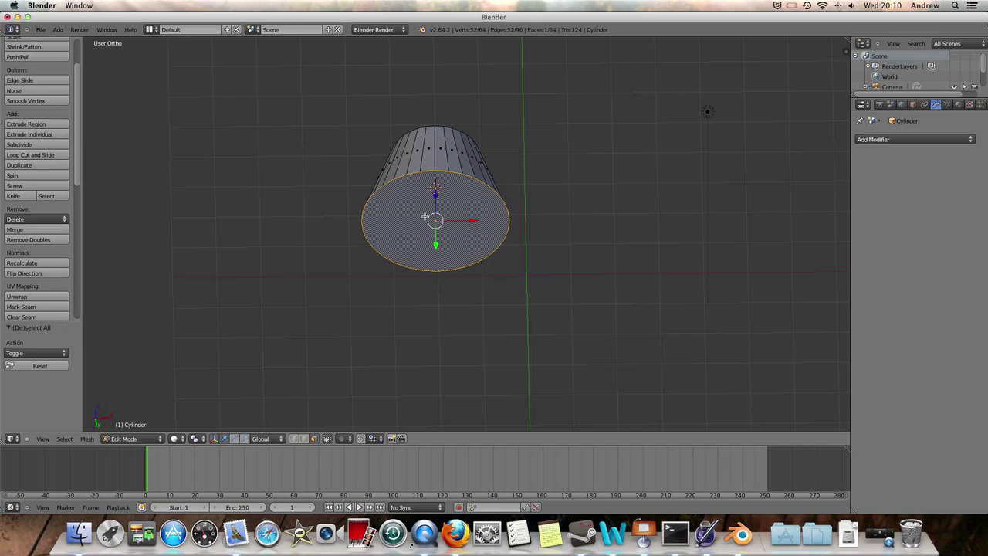
{"action": "middle_click_drag", "start_coordinate": [468, 187], "coordinate": [466, 252]}
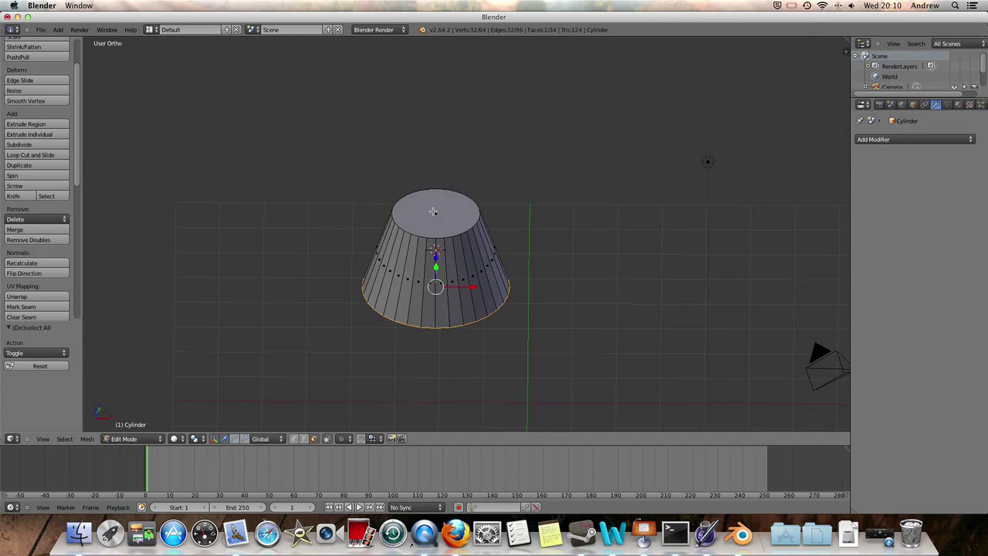
{"action": "right_click", "coordinate": [434, 212], "text": "shift"}
{"action": "key", "text": "x"}
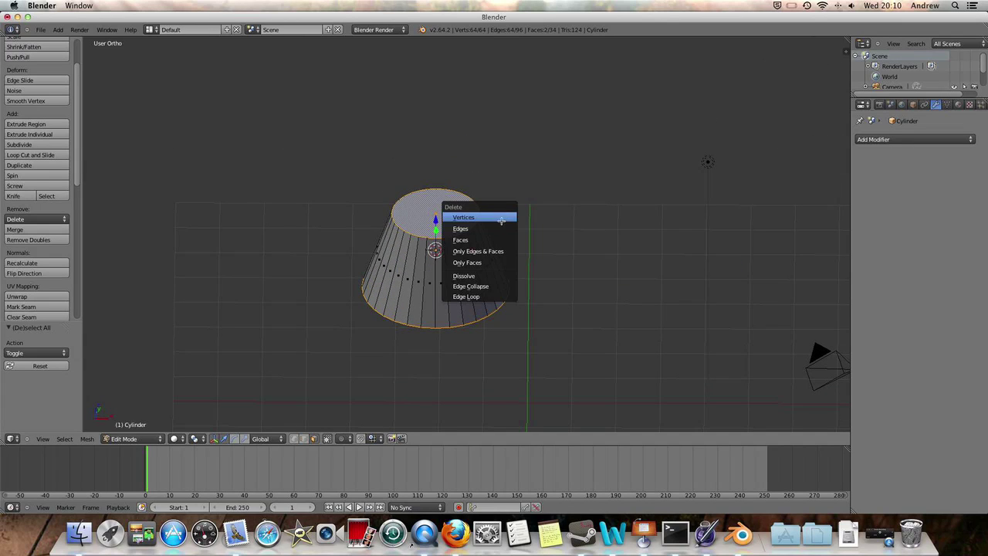
{"action": "left_click", "coordinate": [494, 239]}
{"action": "middle_click_drag", "start_coordinate": [502, 266], "coordinate": [448, 270]}
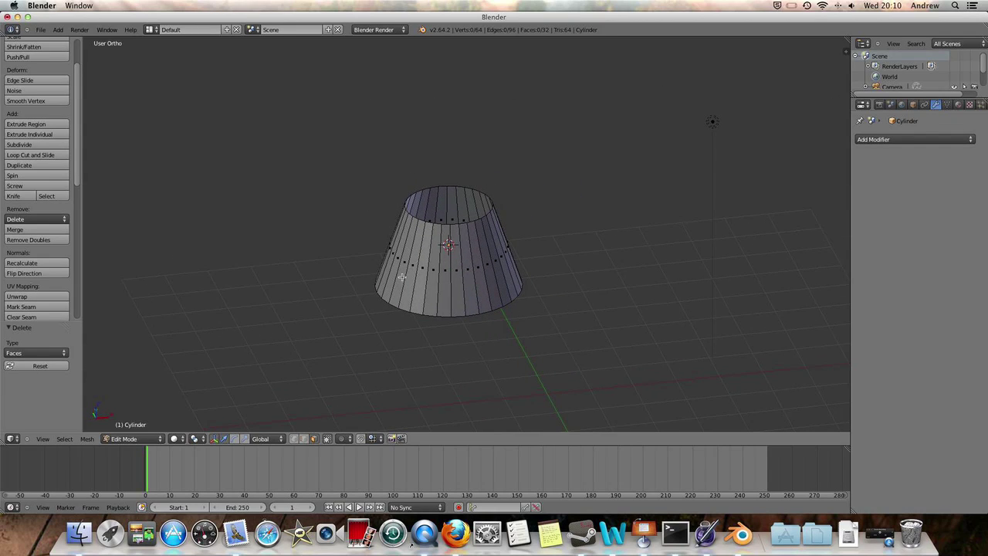
Add four horizontal edge loops around the tube's middle at default positions.
{"action": "key", "text": "ctrl+r"}
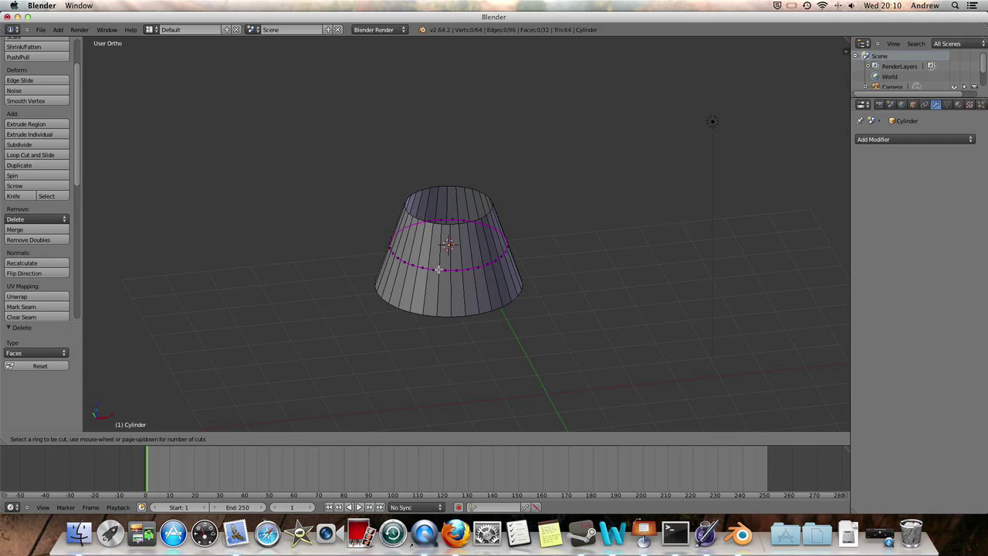
{"action": "scroll", "coordinate": [438, 269], "scroll_direction": "up", "scroll_amount": 4}
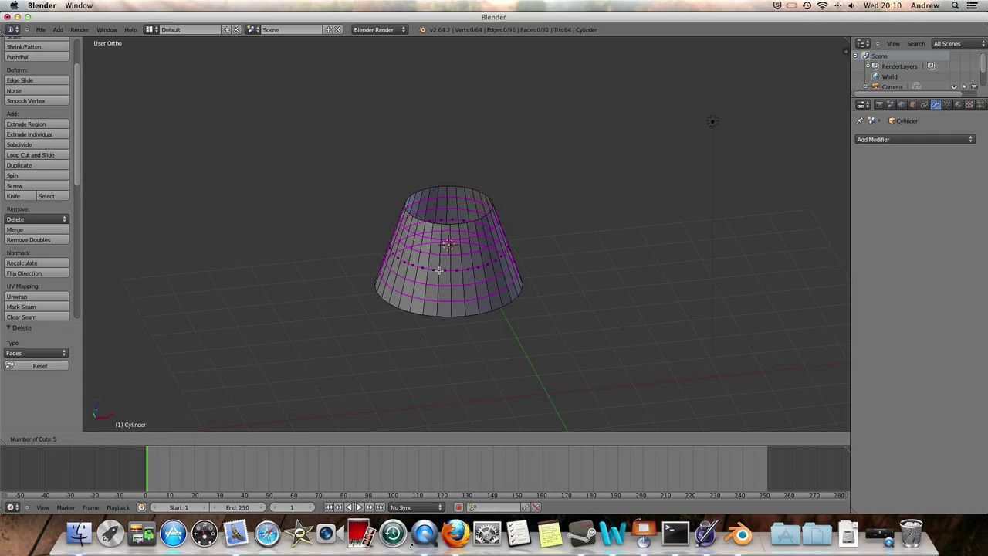
{"action": "scroll", "coordinate": [438, 270], "scroll_direction": "down", "scroll_amount": 1}
{"action": "left_click", "coordinate": [439, 270]}
{"action": "right_click", "coordinate": [439, 269]}
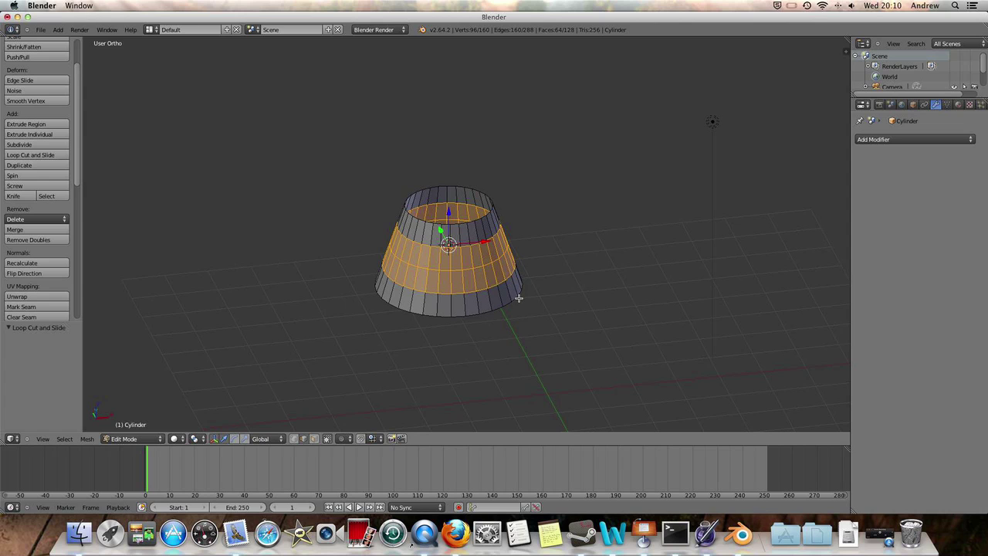
{"action": "middle_click_drag", "start_coordinate": [516, 293], "coordinate": [439, 276]}
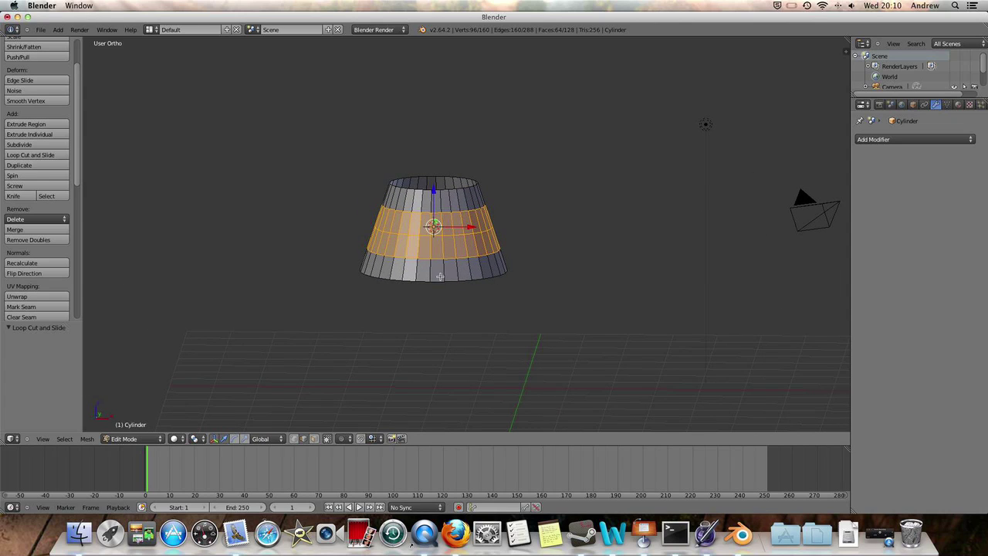
Add one more edge loop near the tube's bottom rim.
{"action": "key", "text": "ctrl+r"}
{"action": "left_click", "coordinate": [429, 273]}
{"action": "left_click", "coordinate": [429, 272]}
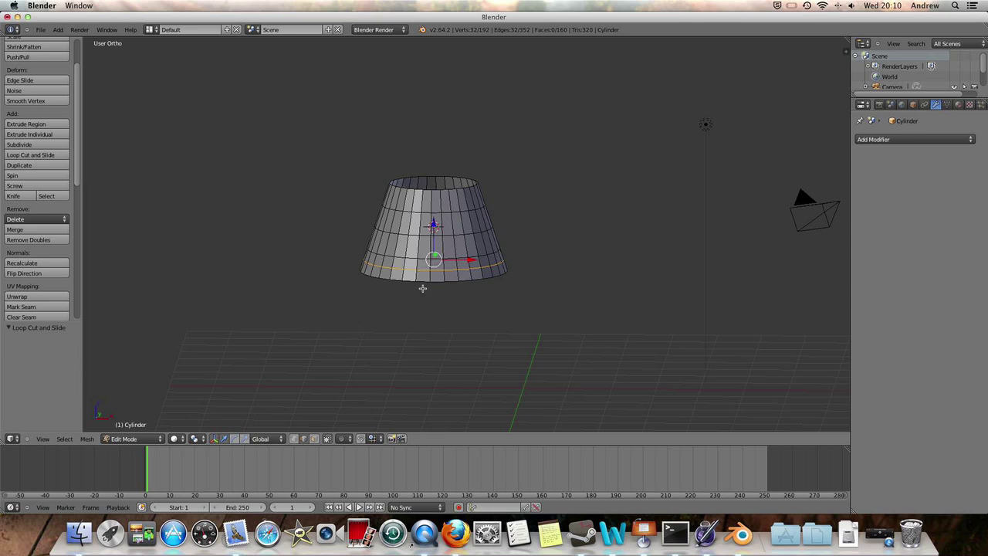
{"action": "middle_click_drag", "start_coordinate": [486, 251], "coordinate": [508, 255]}
{"action": "scroll", "coordinate": [526, 248], "scroll_direction": "up", "scroll_amount": 4}
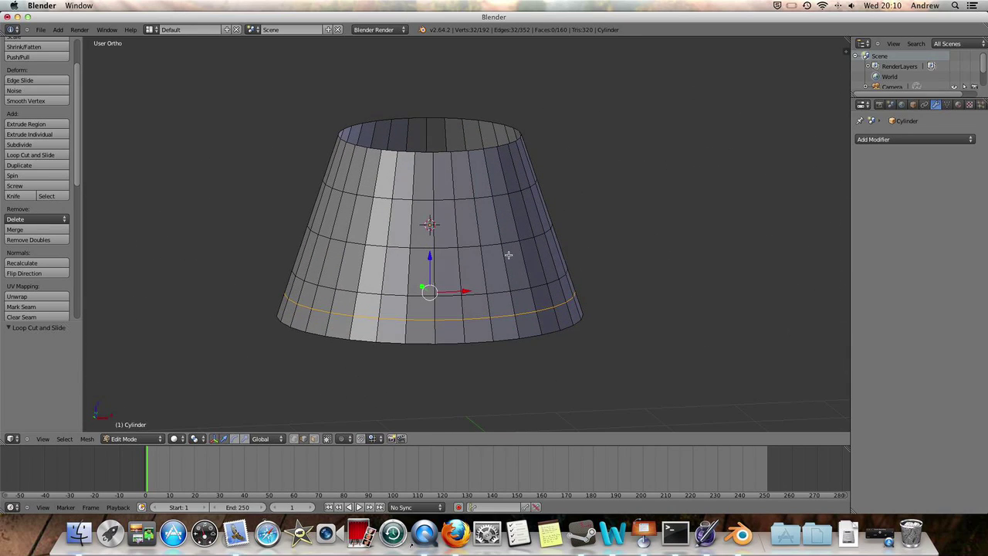
In vertex select mode, merge three adjacent top-rim vertices at their centre.
{"action": "left_click", "coordinate": [294, 439]}
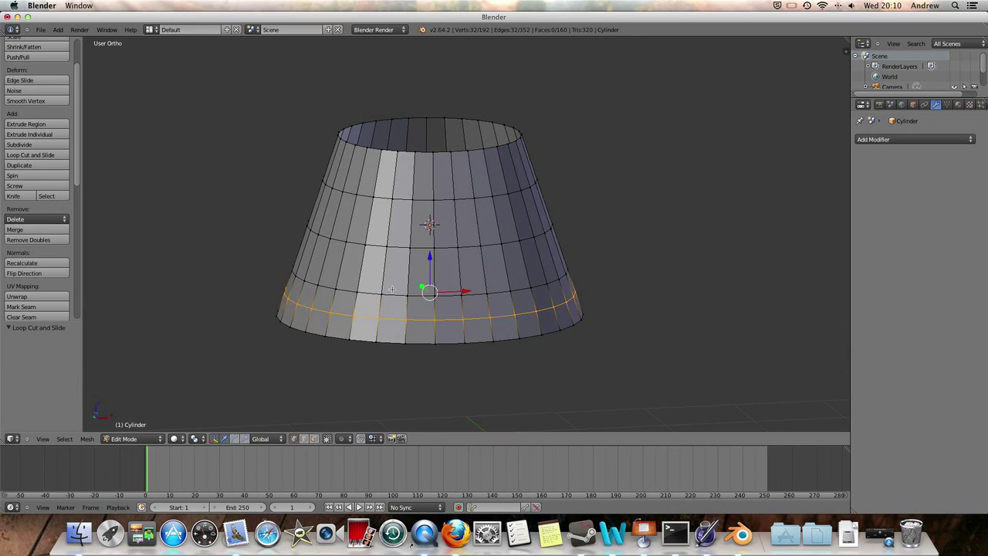
{"action": "key", "text": "KP_8"}
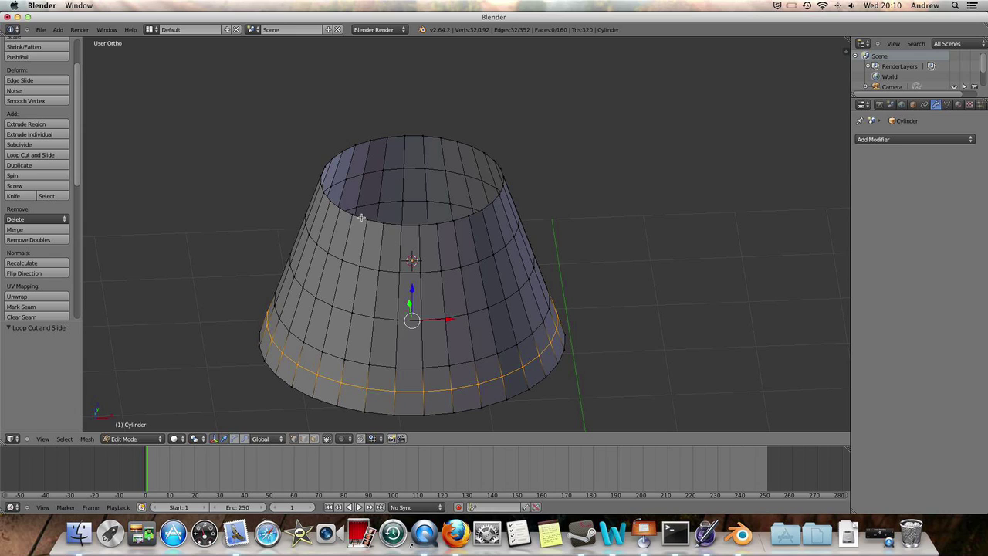
{"action": "right_click", "coordinate": [386, 226]}
{"action": "right_click", "coordinate": [401, 226], "text": "shift"}
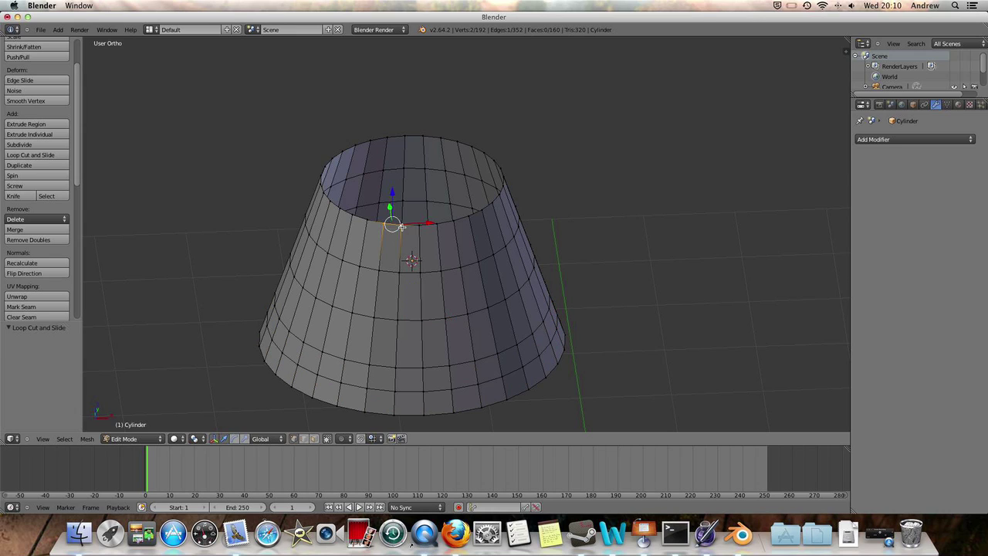
{"action": "right_click", "coordinate": [421, 227], "text": "shift"}
{"action": "key", "text": "alt+m"}
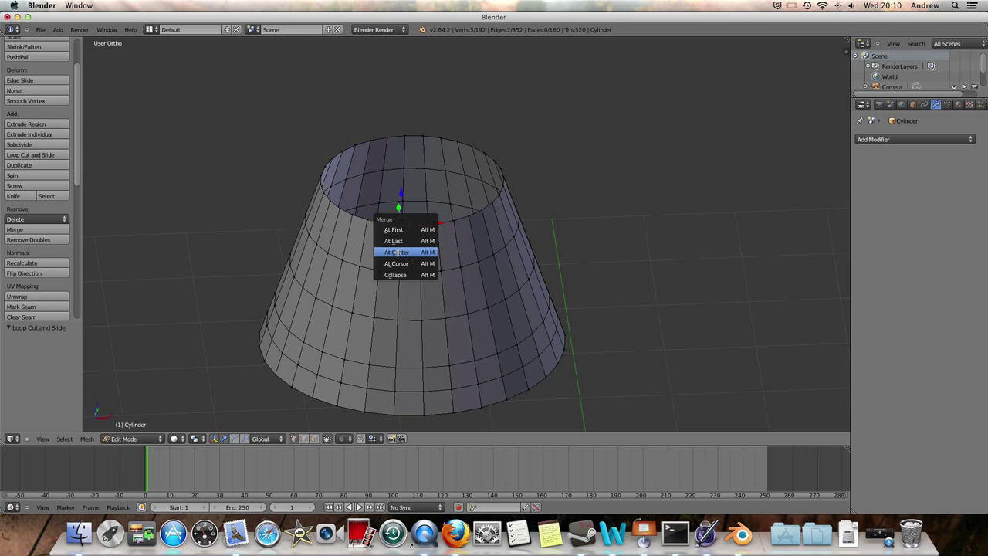
{"action": "left_click", "coordinate": [397, 252]}
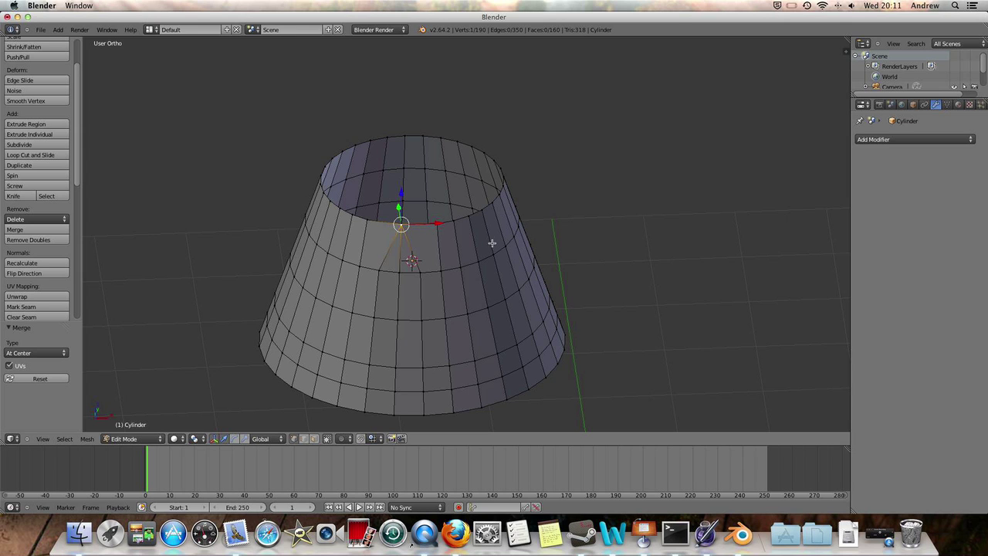
Merge a second group of four adjacent top-rim vertices at centre.
{"action": "middle_click_drag", "start_coordinate": [493, 243], "coordinate": [443, 244]}
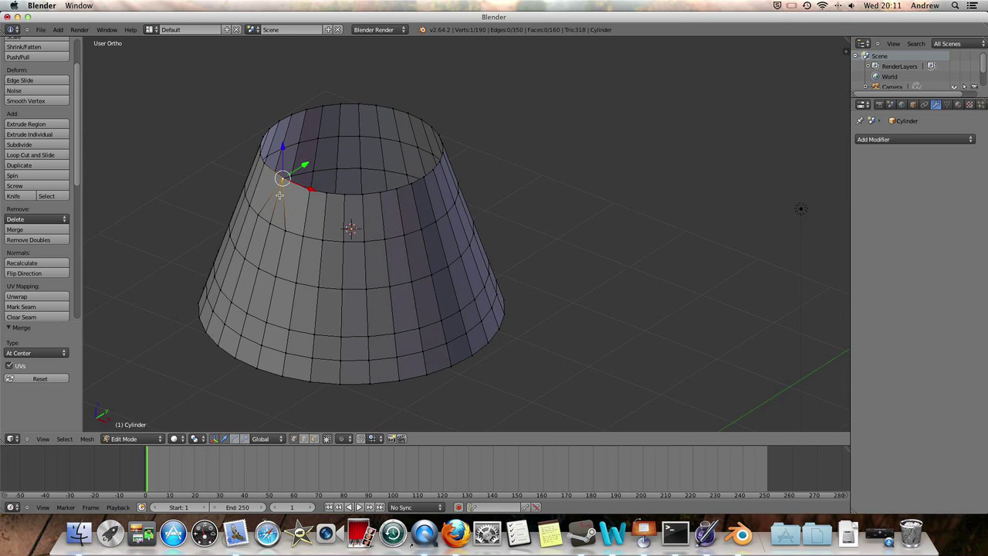
{"action": "right_click", "coordinate": [325, 194]}
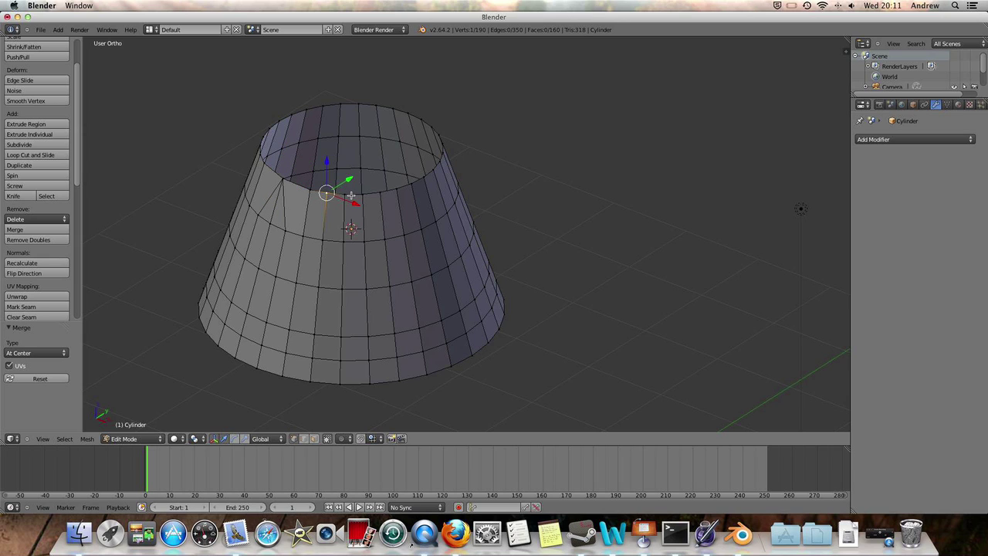
{"action": "right_click", "coordinate": [345, 194], "text": "shift"}
{"action": "right_click", "coordinate": [361, 196], "text": "shift"}
{"action": "right_click", "coordinate": [376, 196], "text": "shift"}
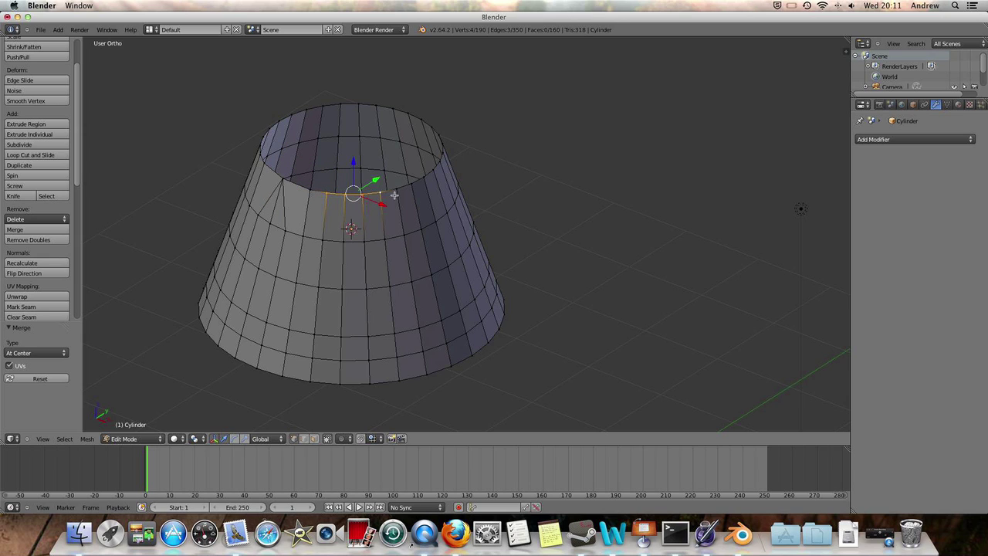
{"action": "key", "text": "alt+m"}
{"action": "left_click", "coordinate": [395, 279]}
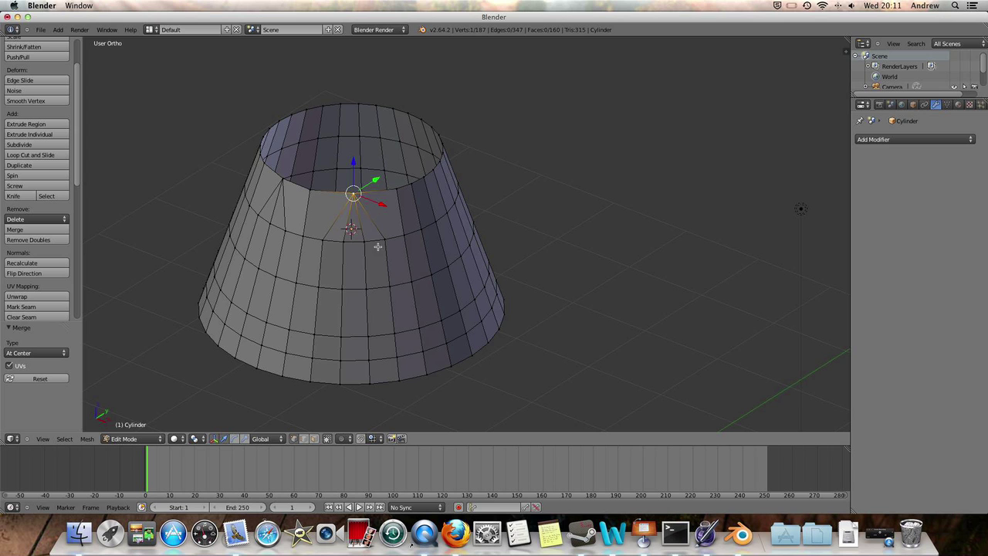
Merge a third group of four adjacent rim vertices at centre.
{"action": "middle_click_drag", "start_coordinate": [450, 236], "coordinate": [351, 234]}
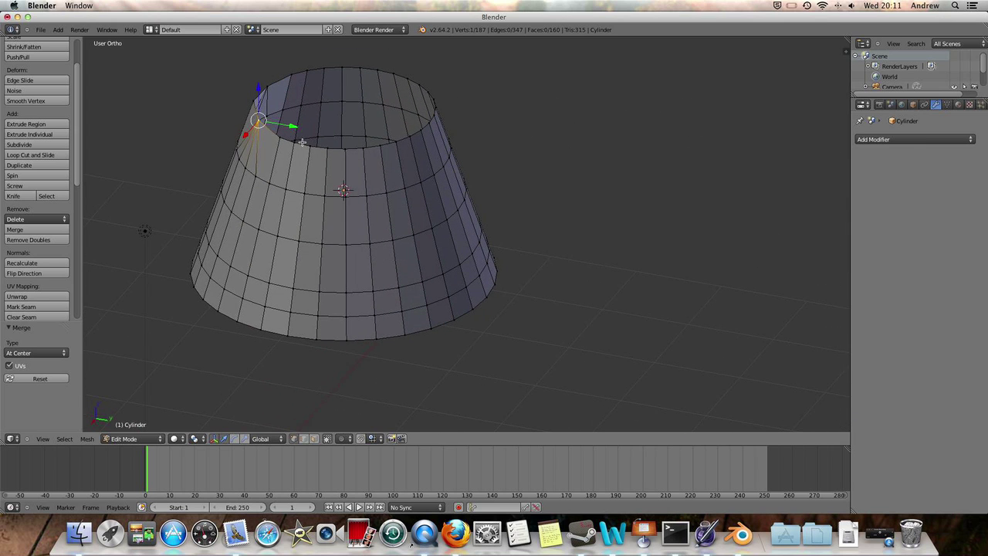
{"action": "right_click", "coordinate": [298, 145]}
{"action": "right_click", "coordinate": [312, 148], "text": "shift"}
{"action": "right_click", "coordinate": [329, 151], "text": "shift"}
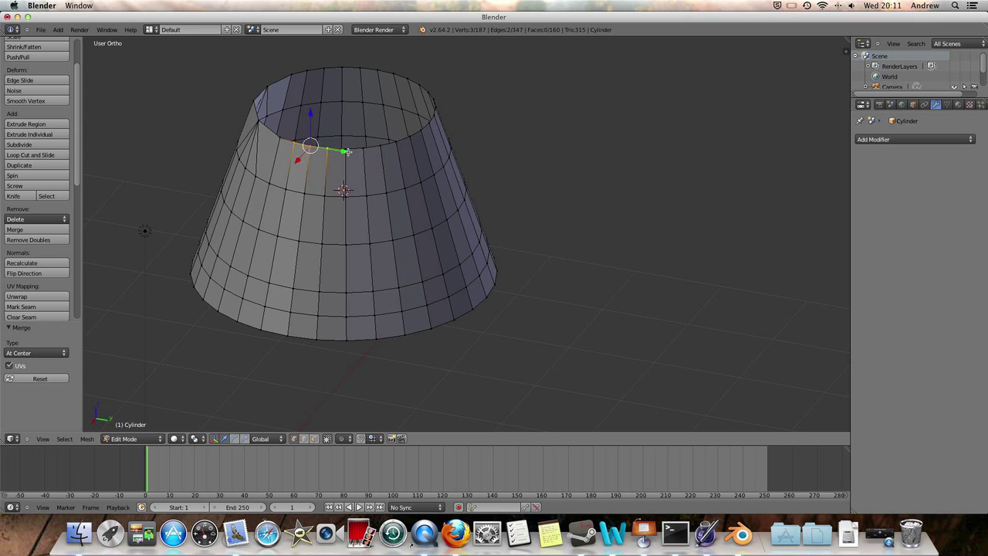
{"action": "right_click", "coordinate": [351, 152], "text": "shift"}
{"action": "key", "text": "alt+m"}
{"action": "left_click", "coordinate": [351, 152]}
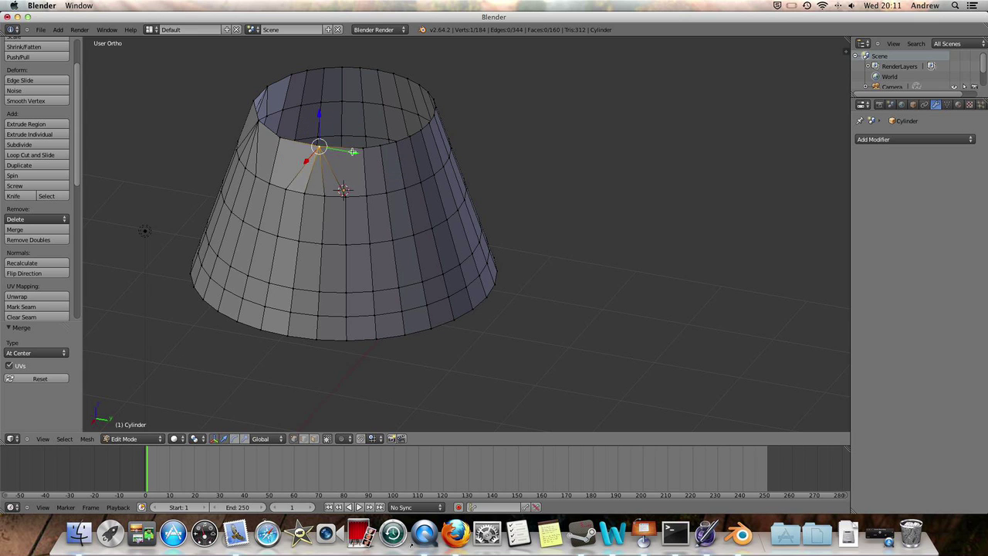
Merge three more neighbouring rim vertices together at centre.
{"action": "middle_click_drag", "start_coordinate": [407, 156], "coordinate": [404, 130]}
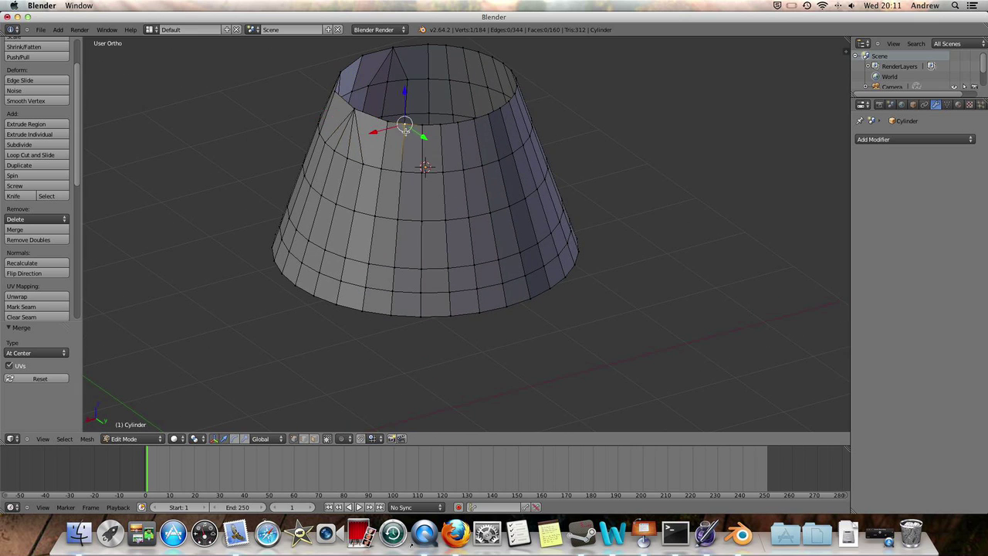
{"action": "right_click", "coordinate": [425, 131], "text": "shift"}
{"action": "right_click", "coordinate": [445, 127], "text": "shift"}
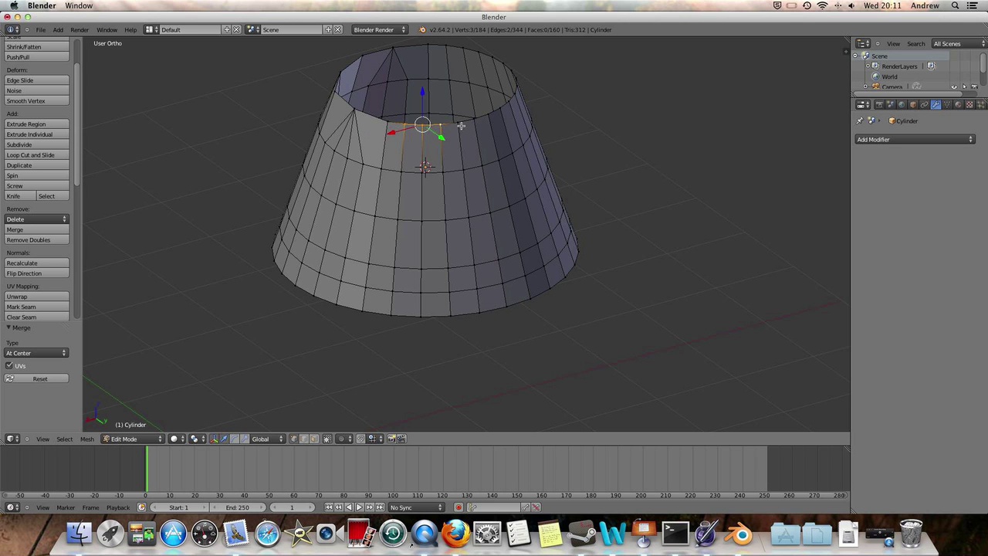
{"action": "right_click", "coordinate": [453, 127], "text": "shift"}
{"action": "key", "text": "alt+m"}
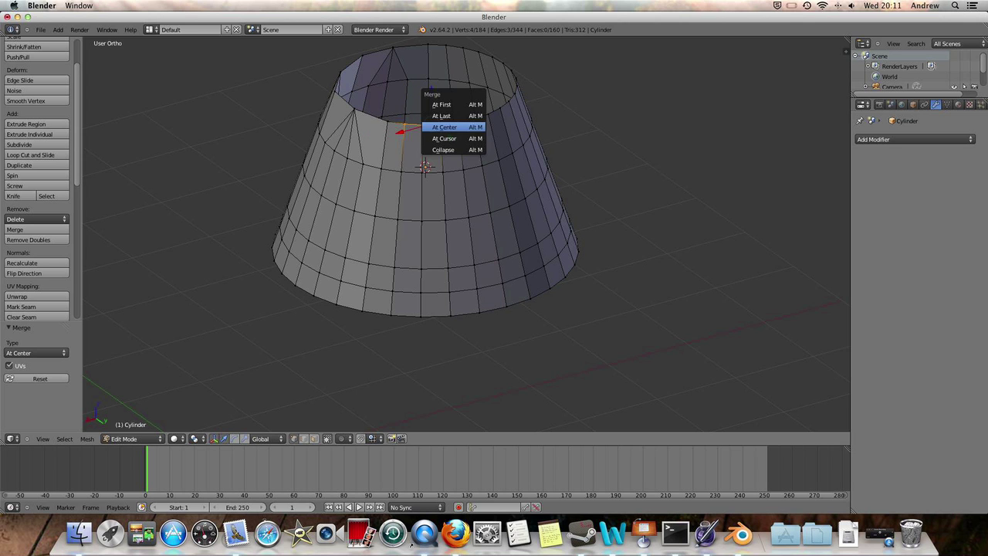
{"action": "left_click", "coordinate": [446, 127]}
Merge four adjacent front-rim vertices at centre.
{"action": "middle_click_drag", "start_coordinate": [492, 130], "coordinate": [570, 143]}
{"action": "right_click", "coordinate": [553, 151]}
{"action": "right_click", "coordinate": [569, 154], "text": "shift"}
{"action": "right_click", "coordinate": [588, 157], "text": "shift"}
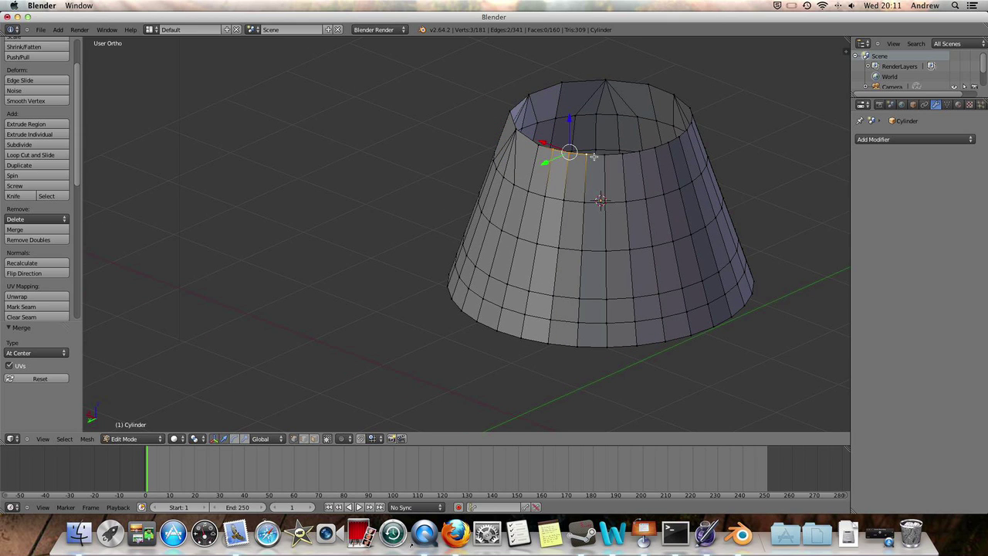
{"action": "right_click", "coordinate": [606, 157], "text": "shift"}
{"action": "key", "text": "alt+m"}
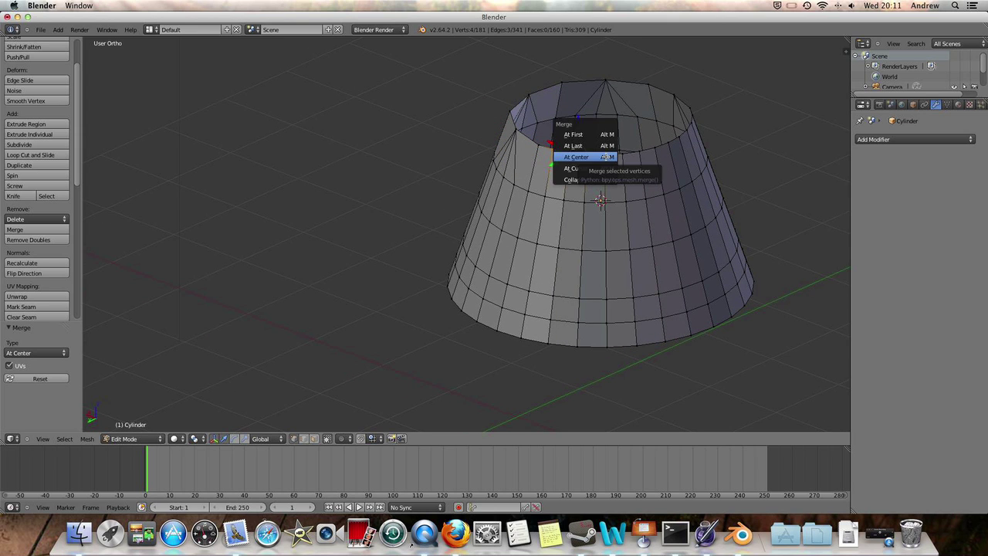
{"action": "left_click", "coordinate": [606, 159]}
Merge the next four front-rim vertices at centre.
{"action": "middle_click_drag", "start_coordinate": [641, 156], "coordinate": [597, 187]}
{"action": "key", "text": "Left"}
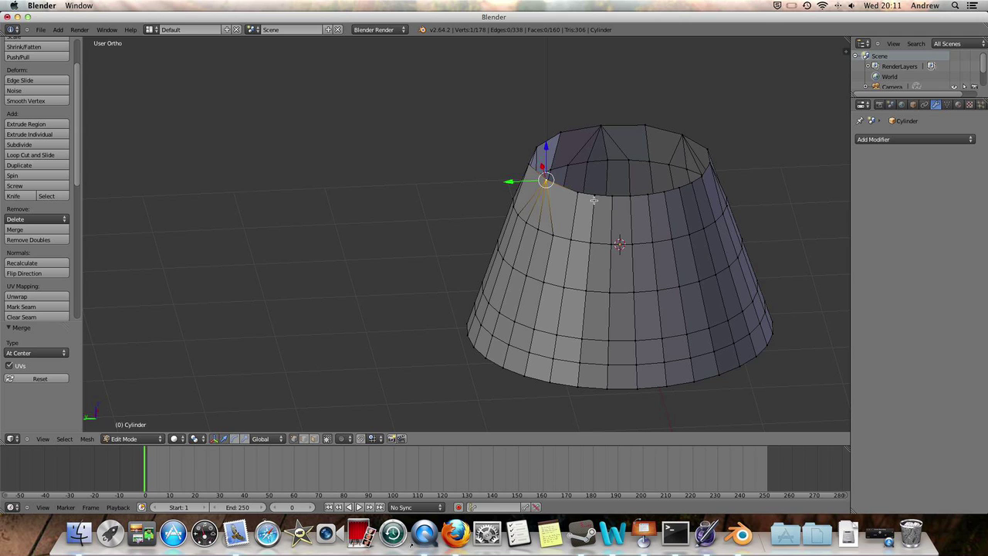
{"action": "right_click", "coordinate": [594, 199]}
{"action": "right_click", "coordinate": [612, 198], "text": "shift"}
{"action": "right_click", "coordinate": [631, 198], "text": "shift"}
{"action": "right_click", "coordinate": [650, 198], "text": "shift"}
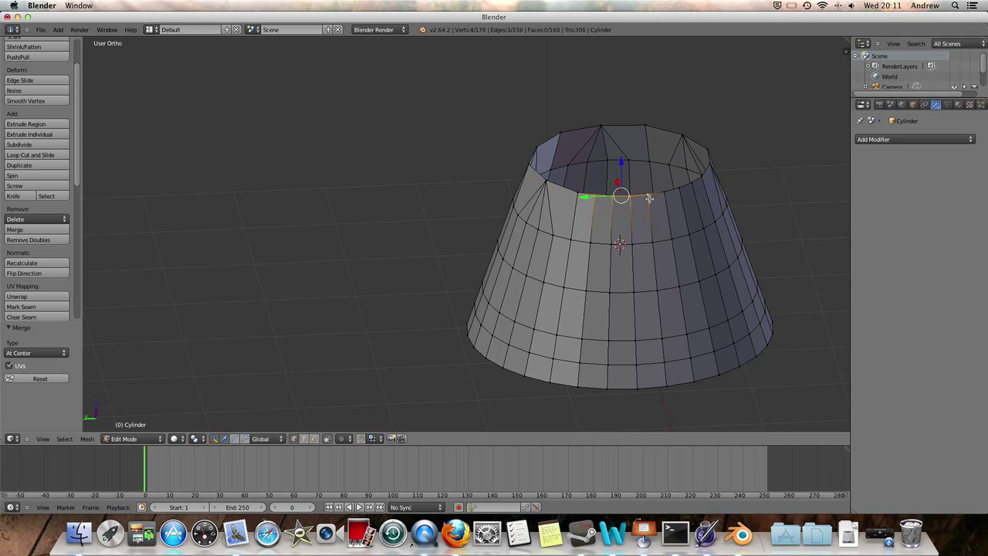
{"action": "key", "text": "alt+m"}
{"action": "left_click", "coordinate": [650, 198]}
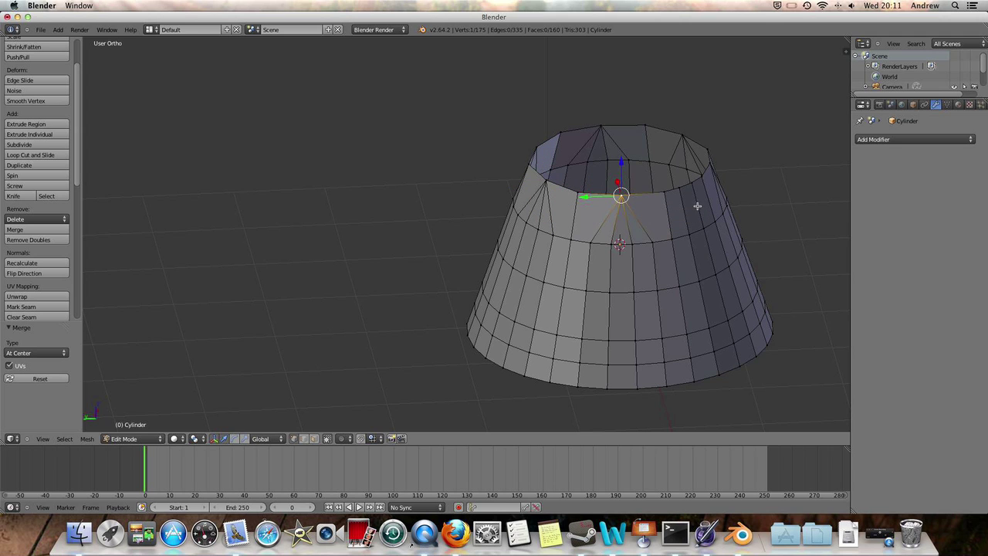
Merge a final pair of rim vertices into one.
{"action": "middle_click_drag", "start_coordinate": [697, 205], "coordinate": [587, 227]}
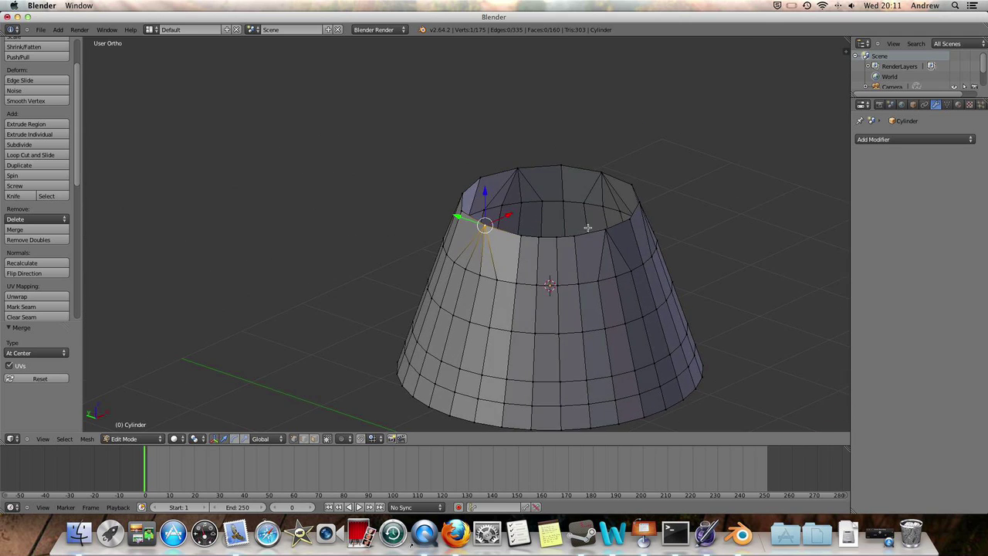
{"action": "right_click", "coordinate": [550, 241], "text": "shift"}
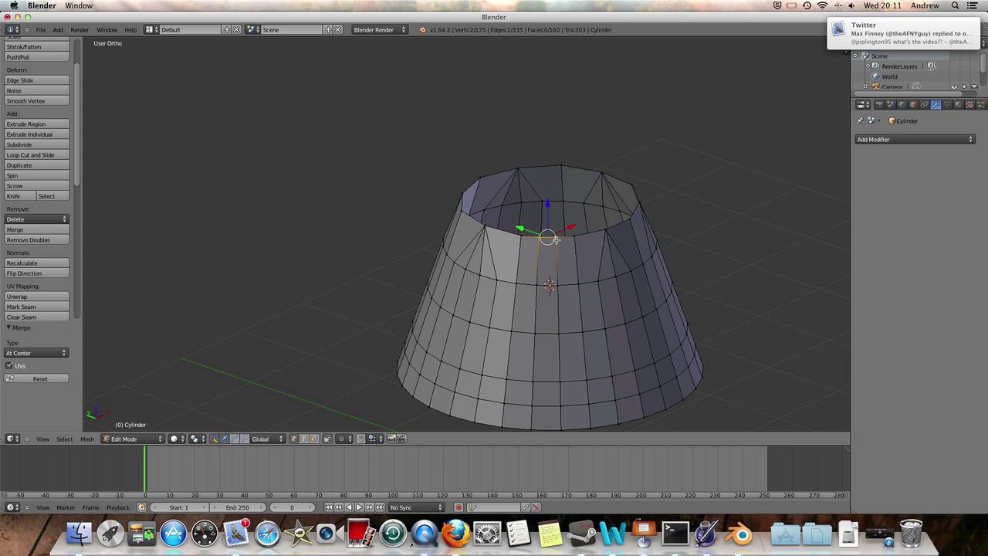
{"action": "key", "text": "alt+m"}
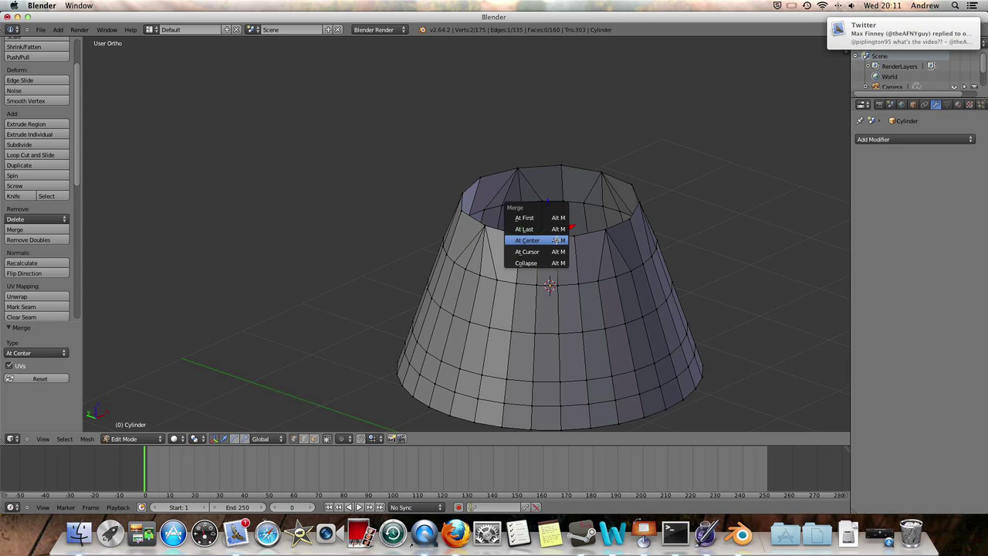
{"action": "left_click", "coordinate": [545, 247]}
{"action": "middle_click_drag", "start_coordinate": [580, 240], "coordinate": [576, 285]}
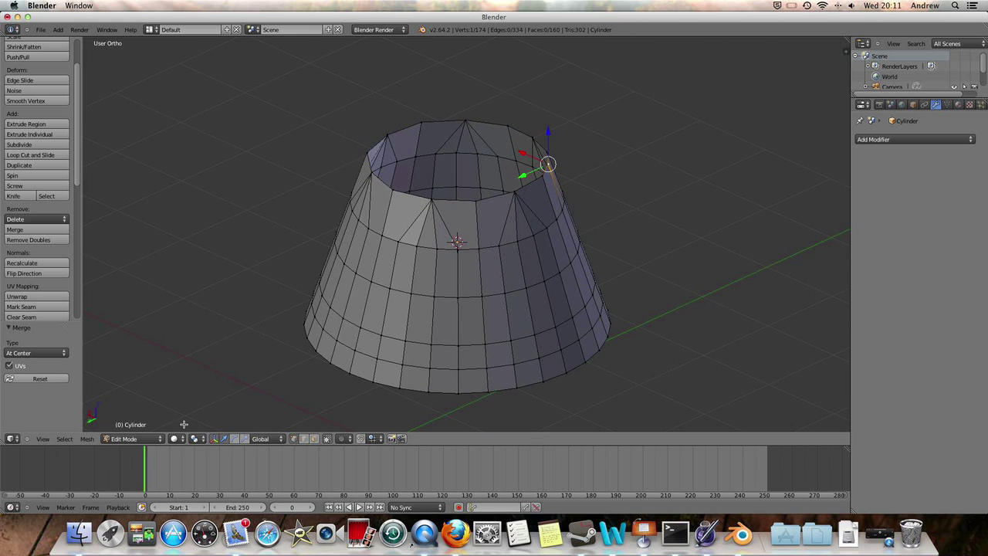
In front wireframe view, box-select only the 14 vertices of the skirt's top ring.
{"action": "left_click", "coordinate": [128, 439]}
{"action": "left_click", "coordinate": [127, 429]}
{"action": "middle_click_drag", "start_coordinate": [446, 267], "coordinate": [455, 240]}
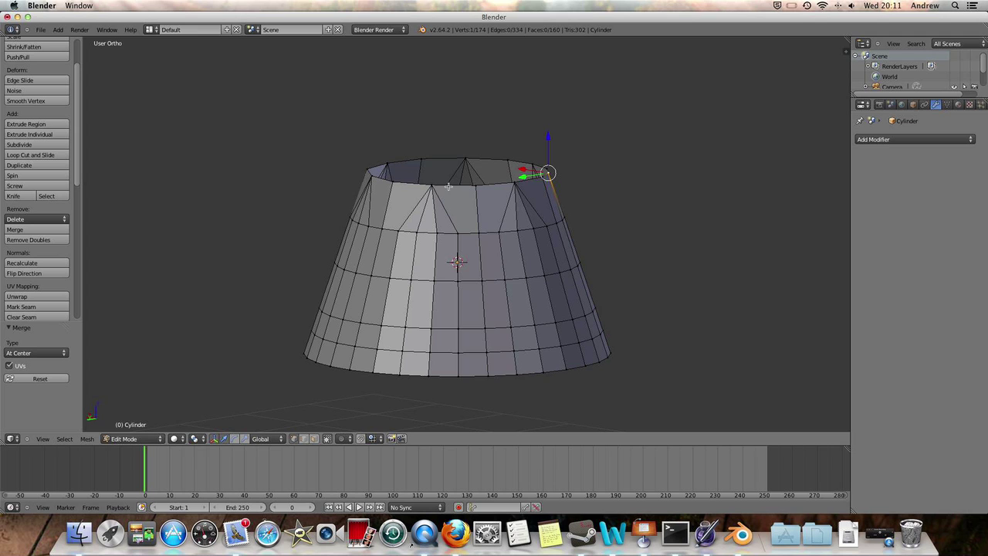
{"action": "key", "text": "KP_1"}
{"action": "key", "text": "z"}
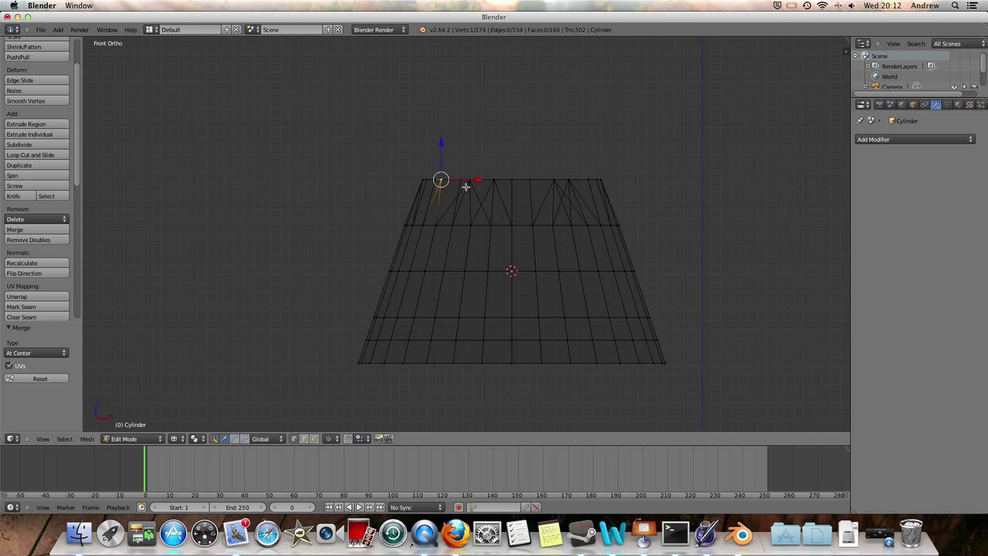
{"action": "key", "text": "a"}
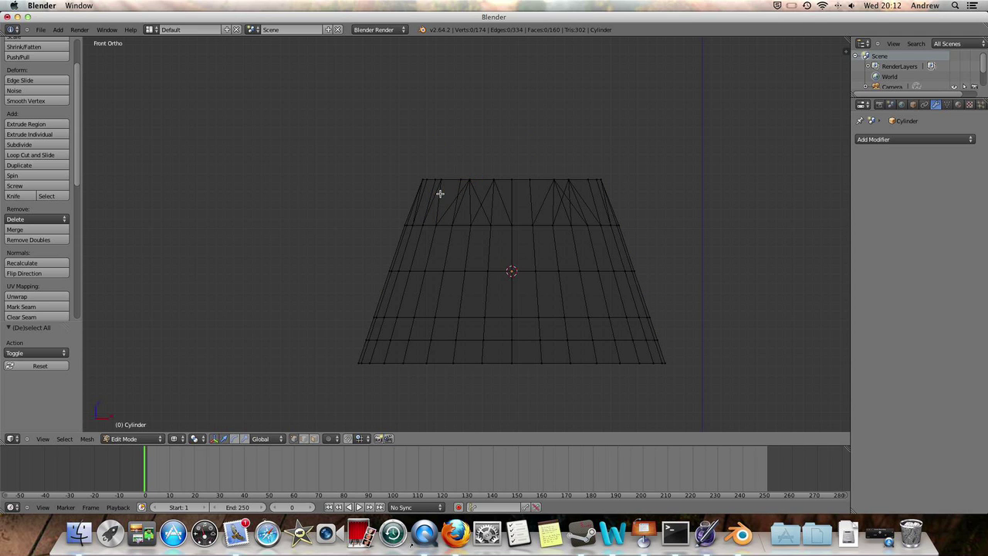
{"action": "key", "text": "b"}
{"action": "left_click_drag", "start_coordinate": [400, 165], "coordinate": [647, 191]}
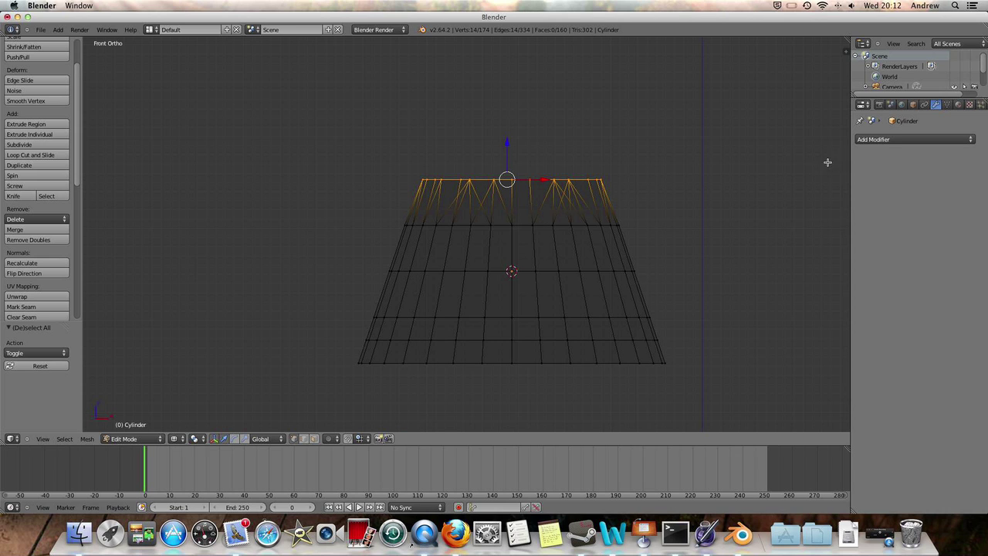
Assign the top-ring vertices to new vertex group 'Group', verify it, then return to Object Mode.
{"action": "left_click", "coordinate": [946, 105]}
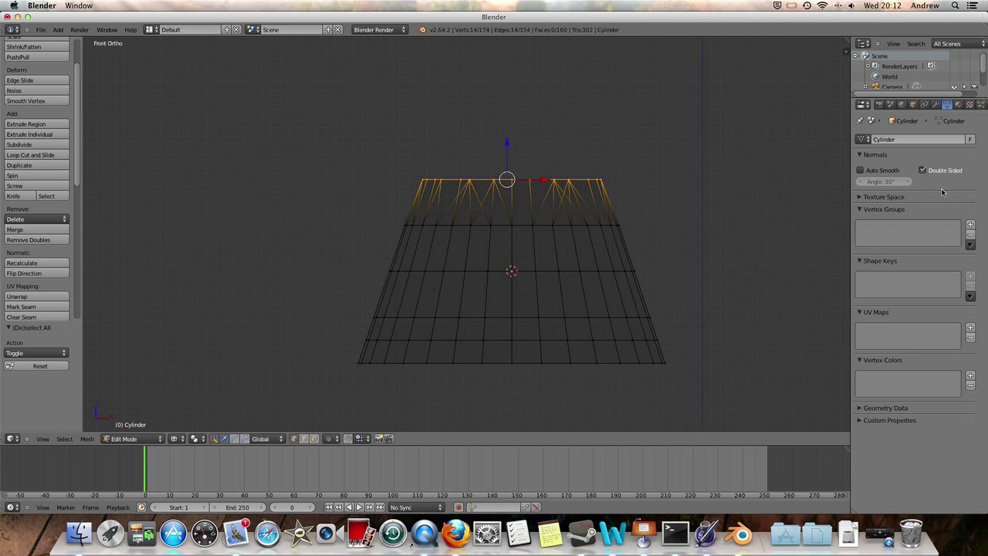
{"action": "left_click", "coordinate": [971, 225]}
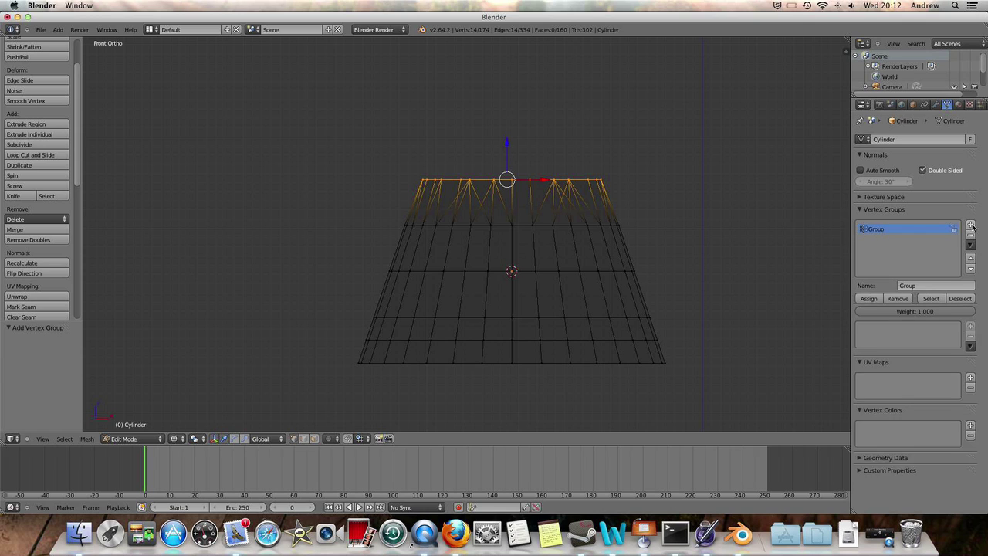
{"action": "left_click", "coordinate": [879, 300]}
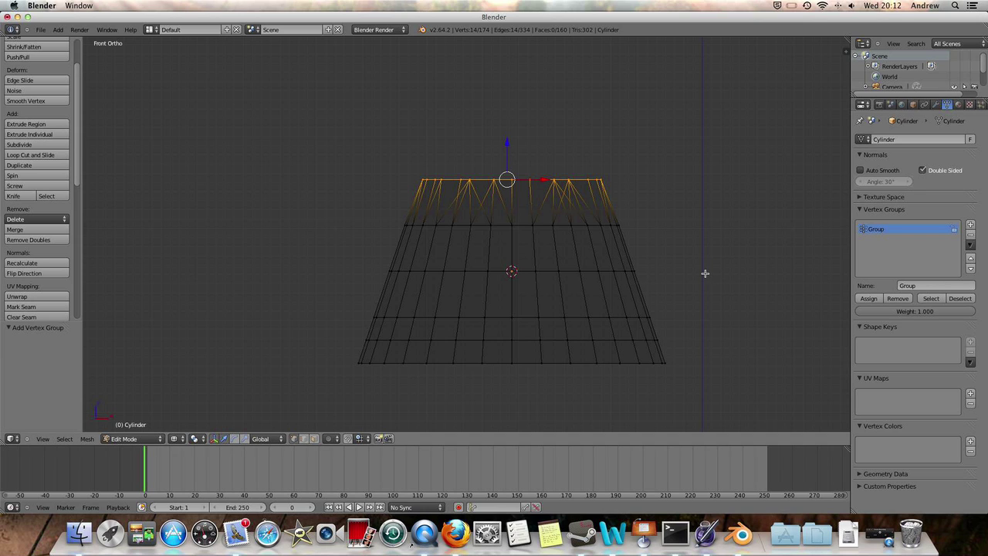
{"action": "key", "text": "a"}
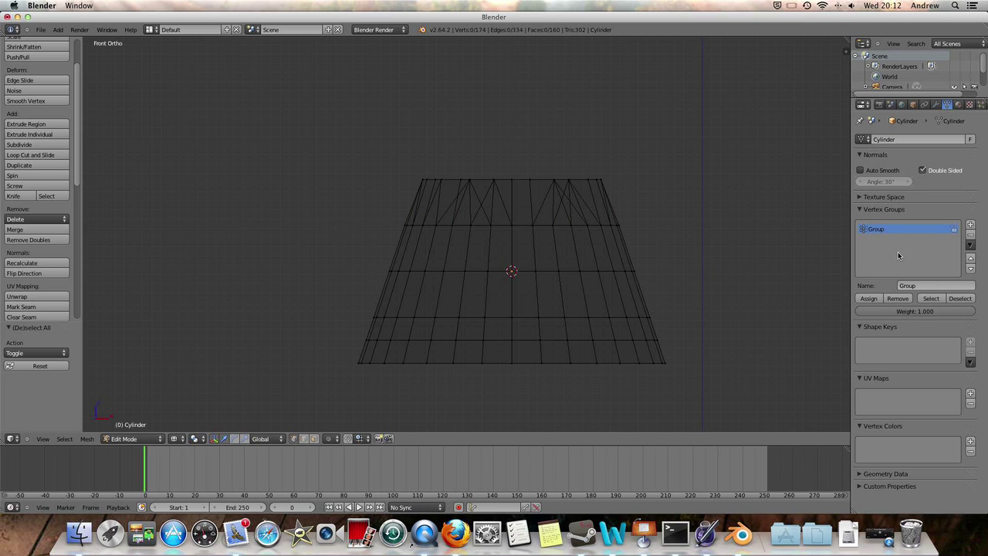
{"action": "left_click", "coordinate": [931, 298]}
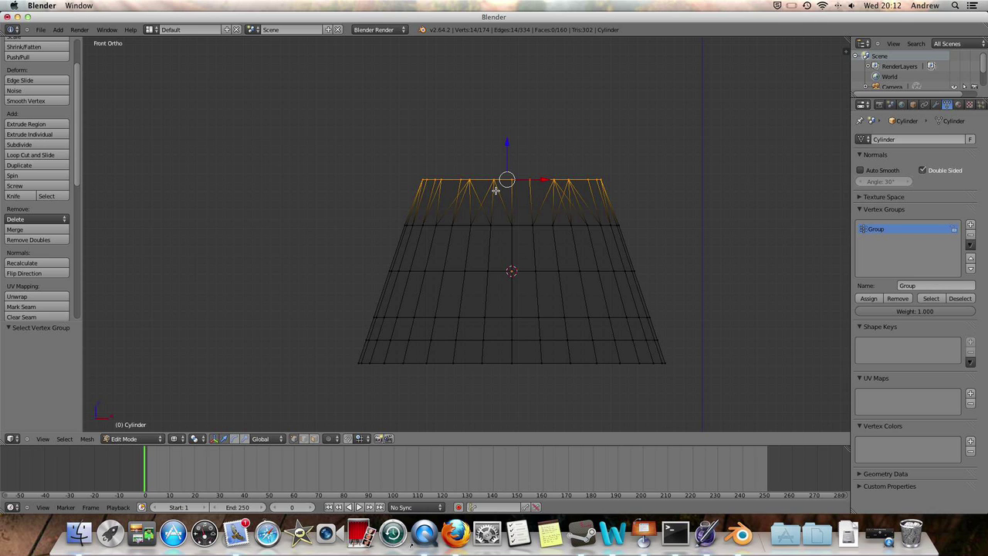
{"action": "left_click", "coordinate": [133, 438]}
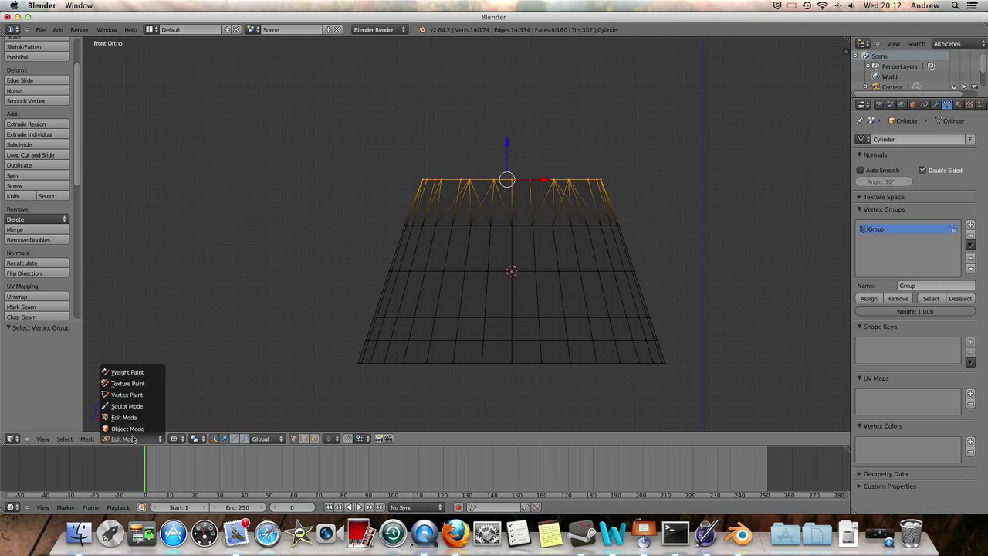
{"action": "left_click", "coordinate": [135, 430]}
Add Cloth physics to the tube with Pinning on, pinned by vertex group 'Group'.
{"action": "scroll", "coordinate": [971, 107], "scroll_direction": "down", "scroll_amount": 2}
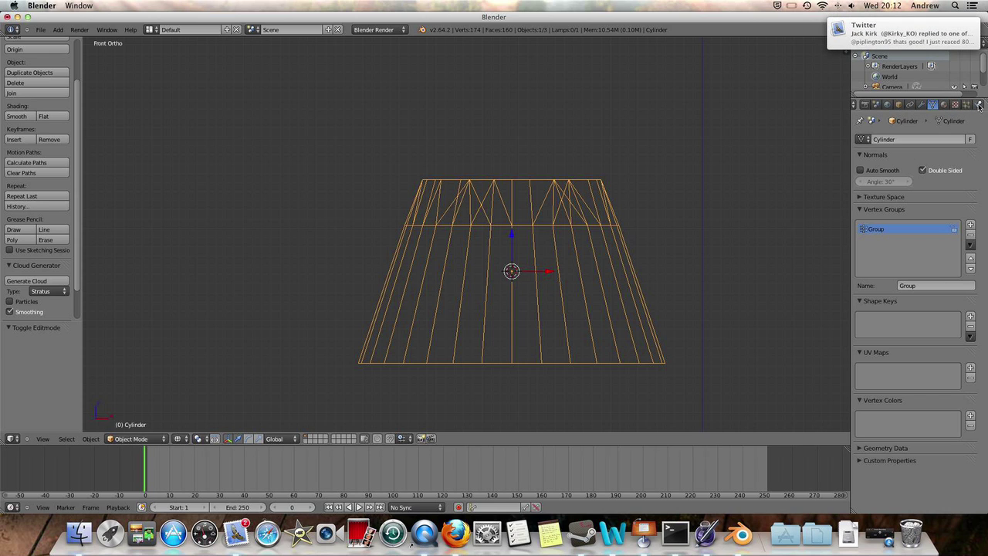
{"action": "left_click", "coordinate": [979, 105]}
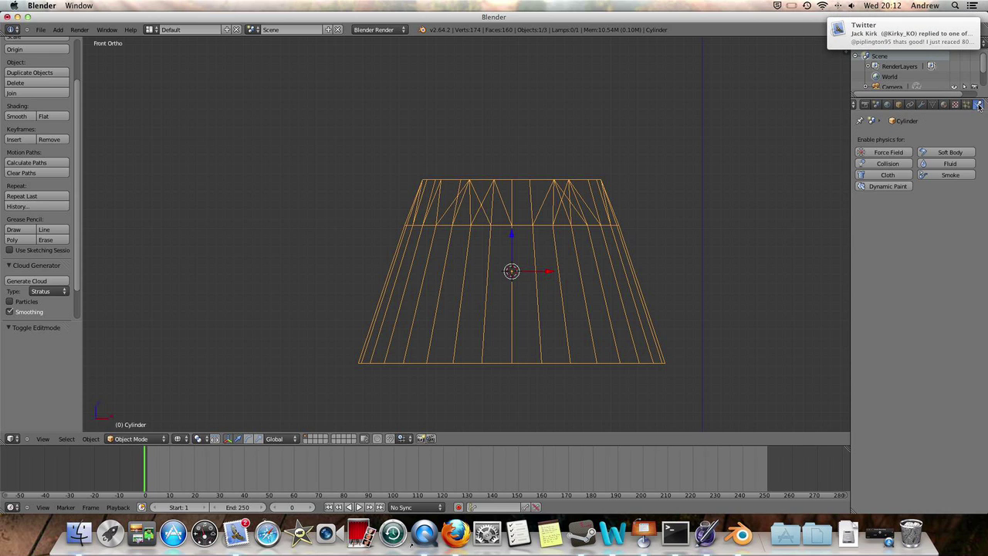
{"action": "left_click", "coordinate": [888, 176]}
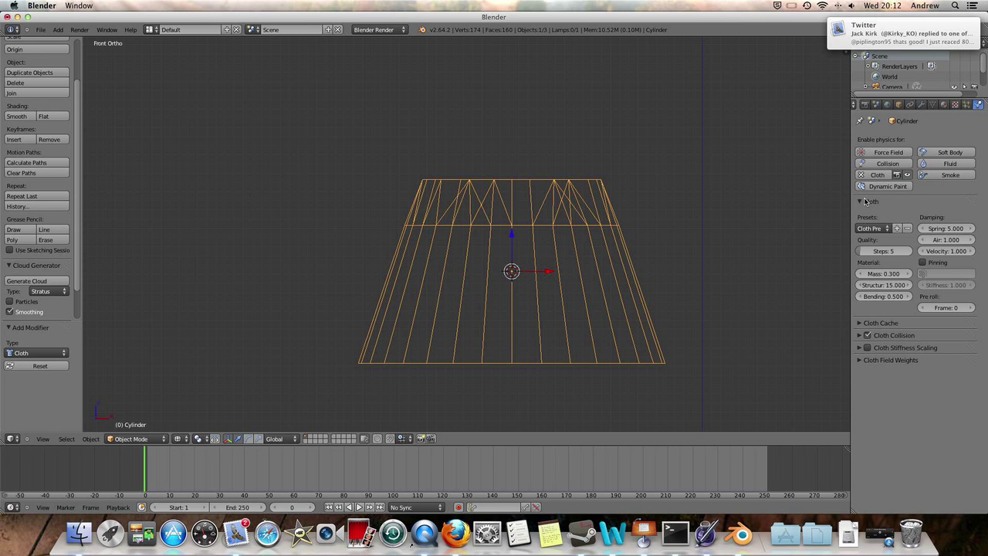
{"action": "left_click", "coordinate": [922, 262]}
{"action": "left_click", "coordinate": [933, 273]}
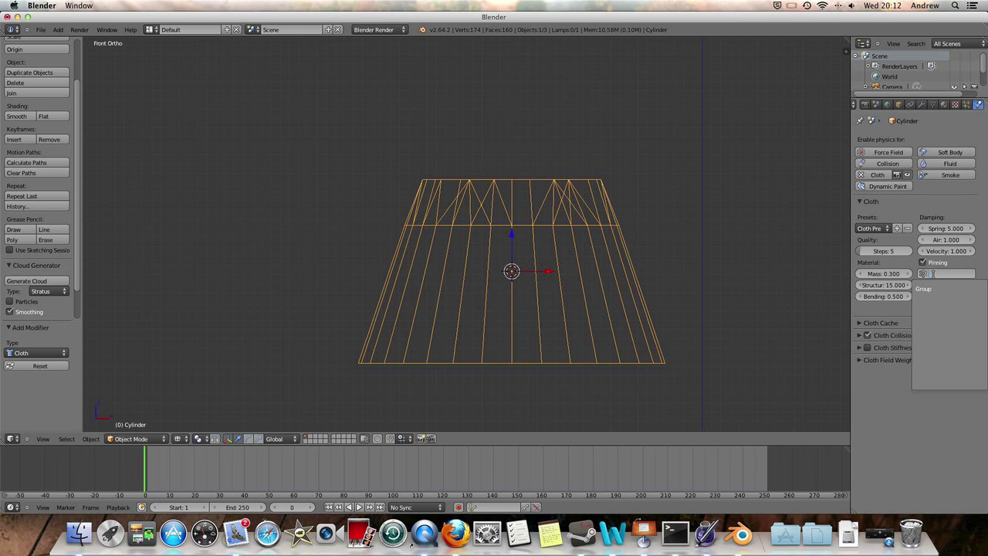
{"action": "left_click", "coordinate": [926, 288]}
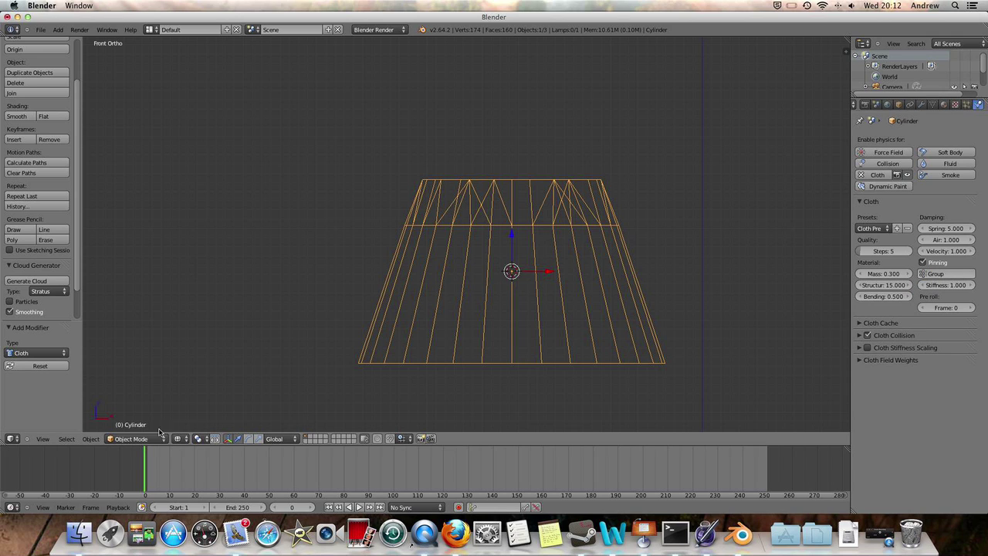
In solid shading, play the cloth simulation from the start and watch the skirt drape.
{"action": "key", "text": "z"}
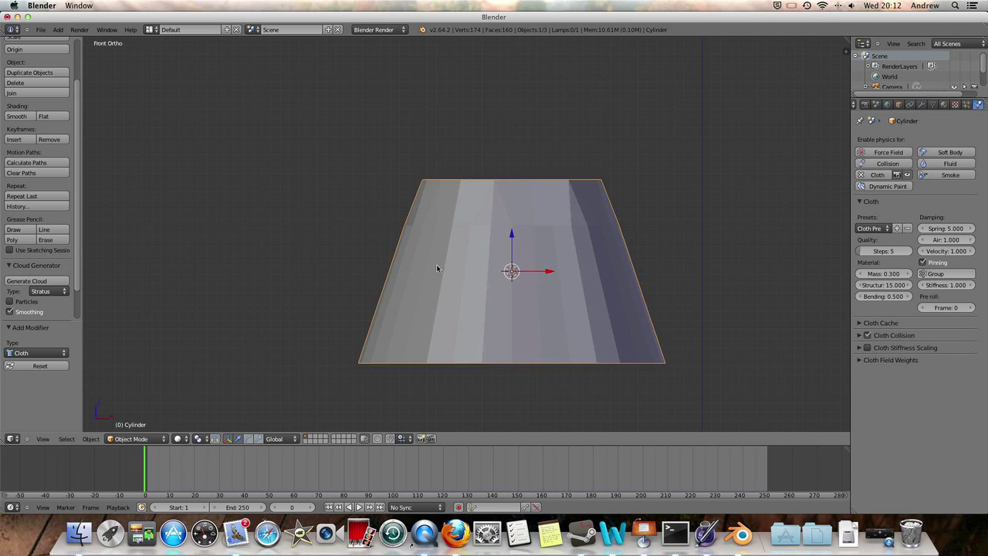
{"action": "middle_click_drag", "start_coordinate": [436, 264], "coordinate": [533, 284]}
{"action": "scroll", "coordinate": [527, 281], "scroll_direction": "down", "scroll_amount": 2}
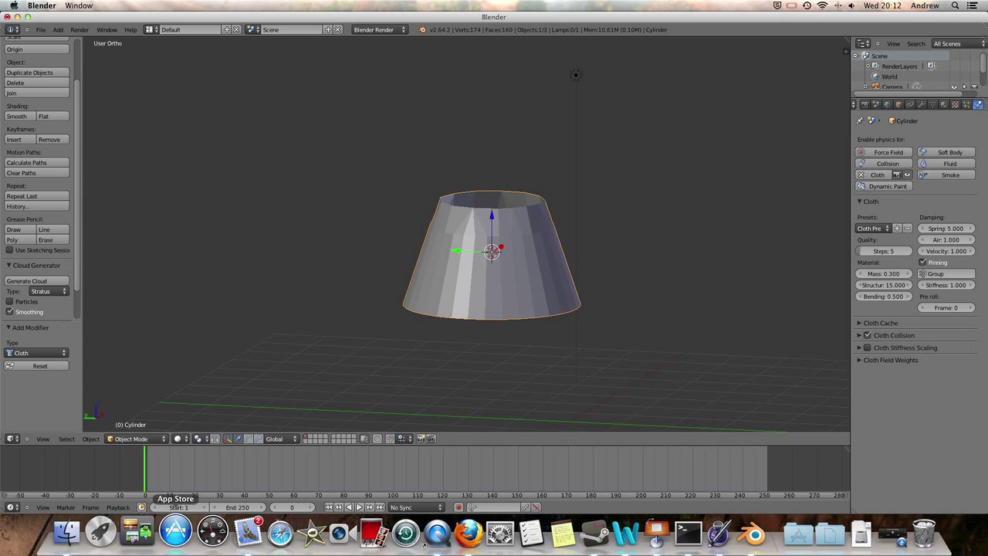
{"action": "left_click", "coordinate": [359, 508]}
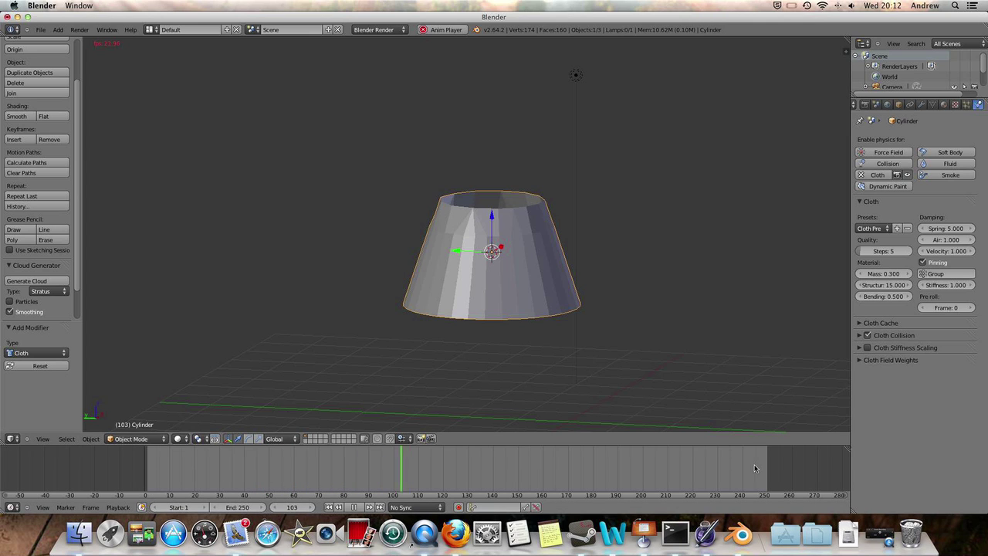
{"action": "key", "text": "shift+Left"}
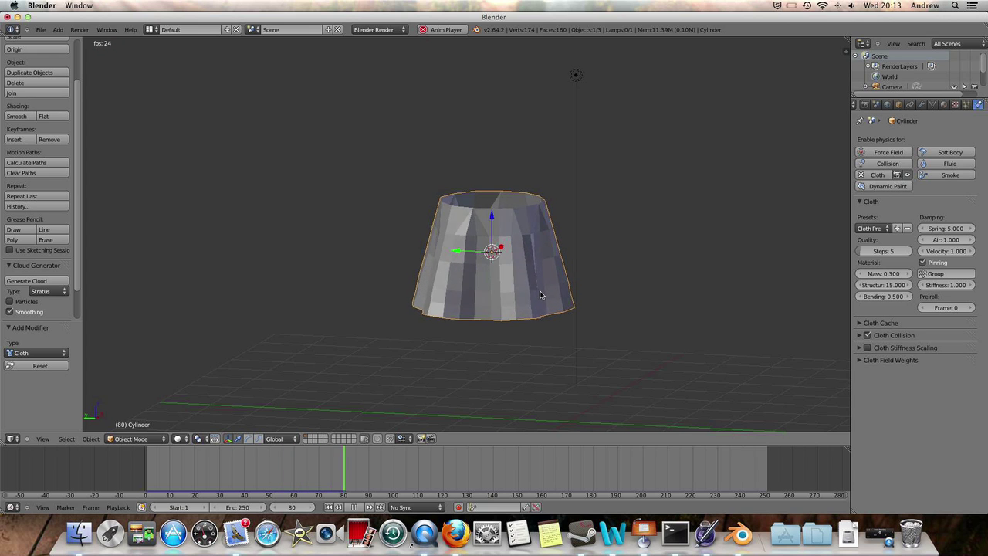
{"action": "mouse_move", "coordinate": [488, 290]}
{"action": "middle_mouse_down"}
{"action": "mouse_move", "coordinate": [454, 300]}
{"action": "mouse_move", "coordinate": [465, 225]}
{"action": "mouse_move", "coordinate": [486, 285]}
{"action": "middle_mouse_up"}
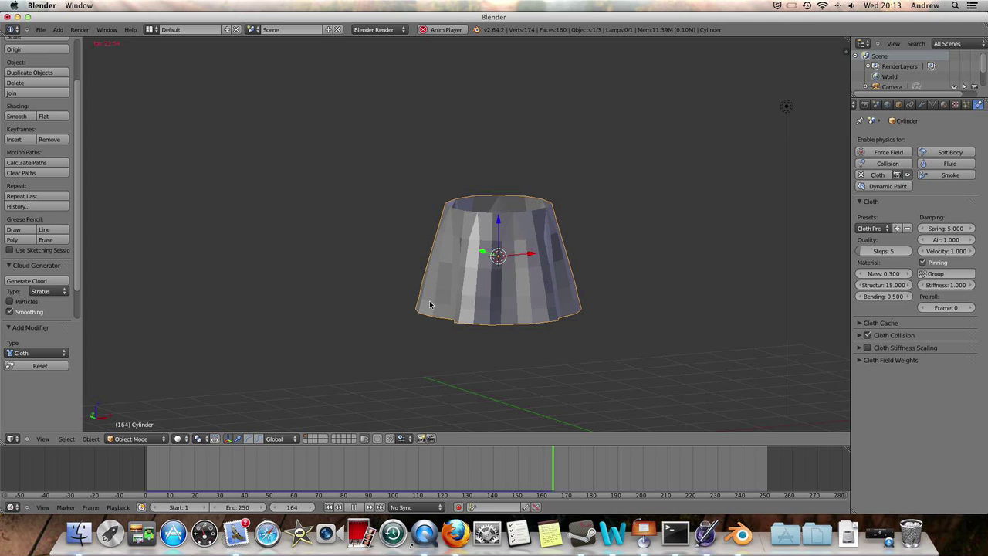
Smooth-shade the skirt and, after trying Silk, set the cloth preset to Cotton.
{"action": "left_click", "coordinate": [16, 117]}
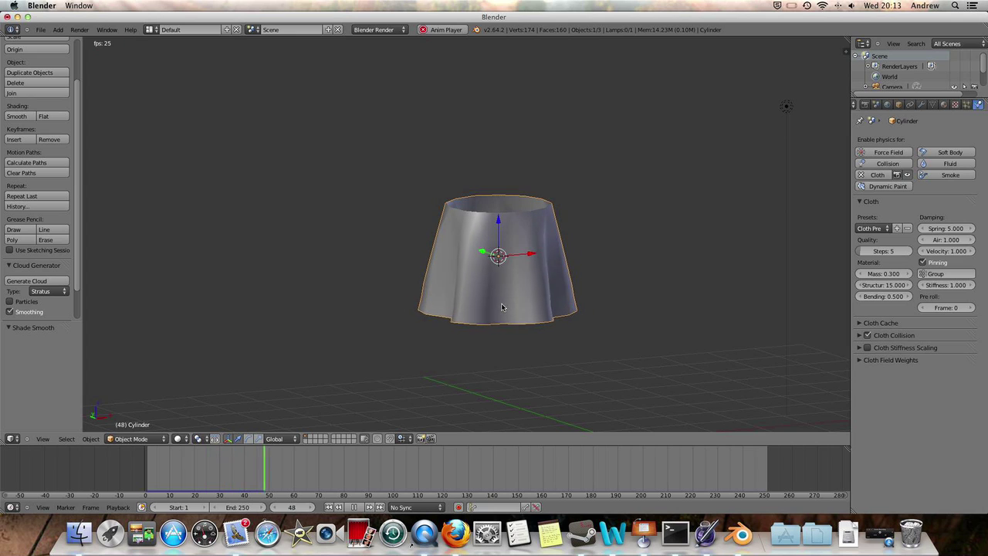
{"action": "left_click", "coordinate": [877, 229]}
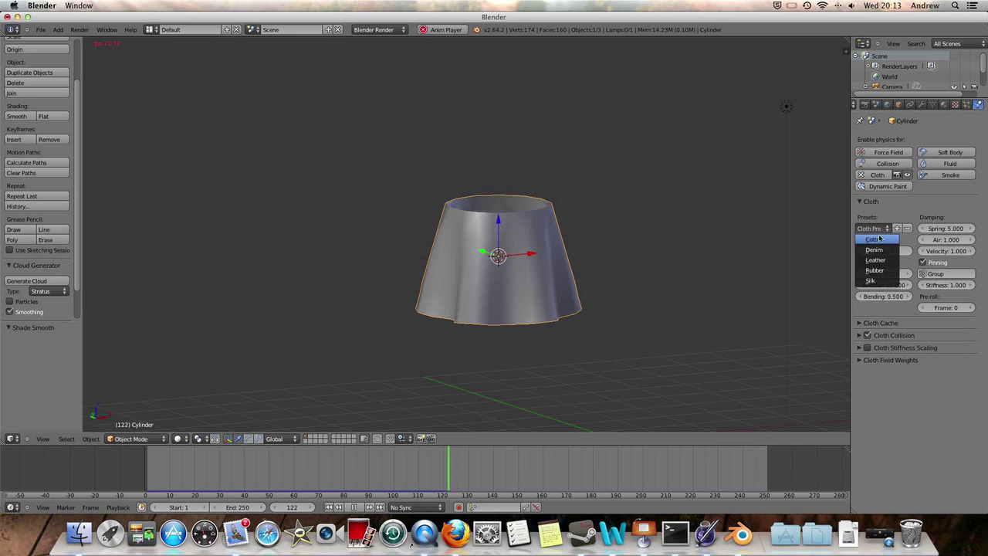
{"action": "left_click", "coordinate": [871, 281]}
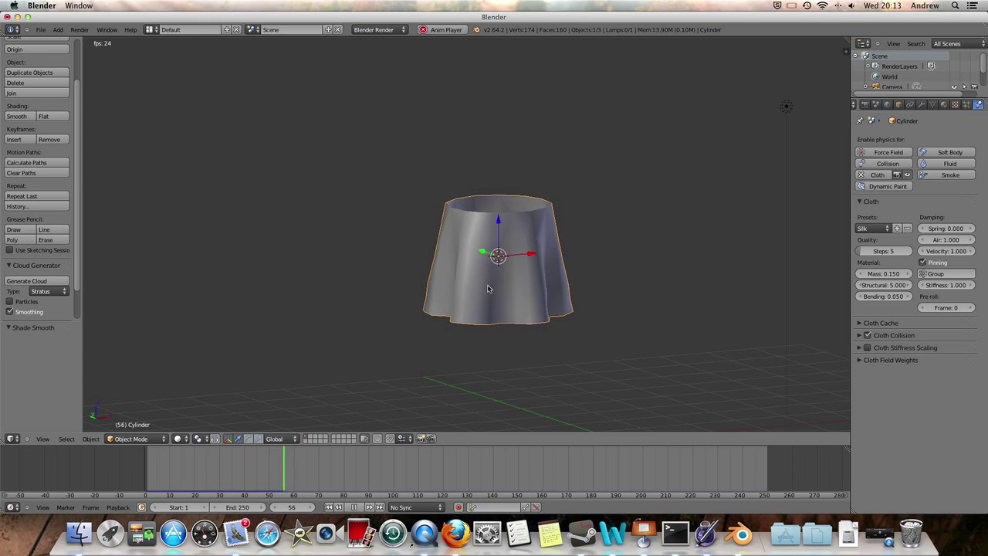
{"action": "left_click", "coordinate": [879, 229]}
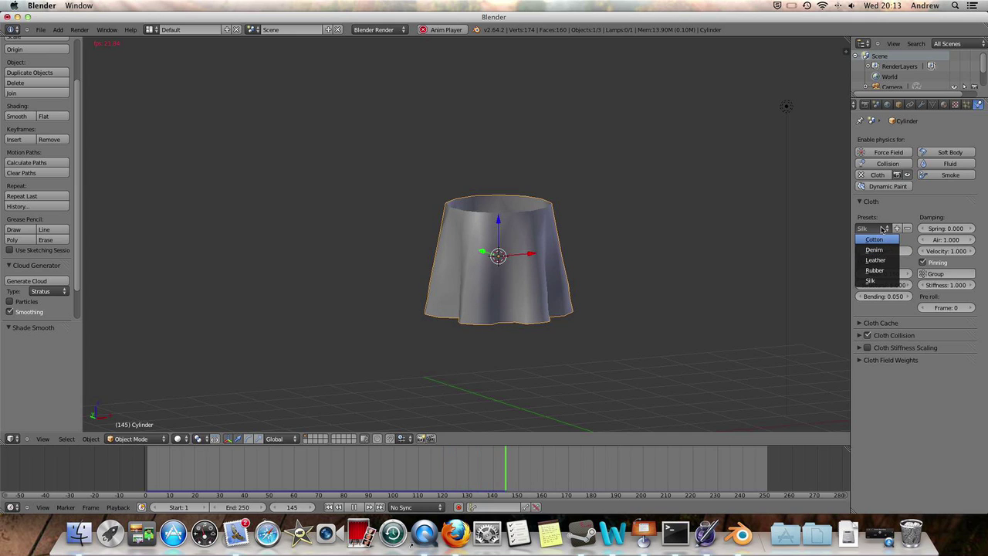
{"action": "left_click", "coordinate": [888, 238]}
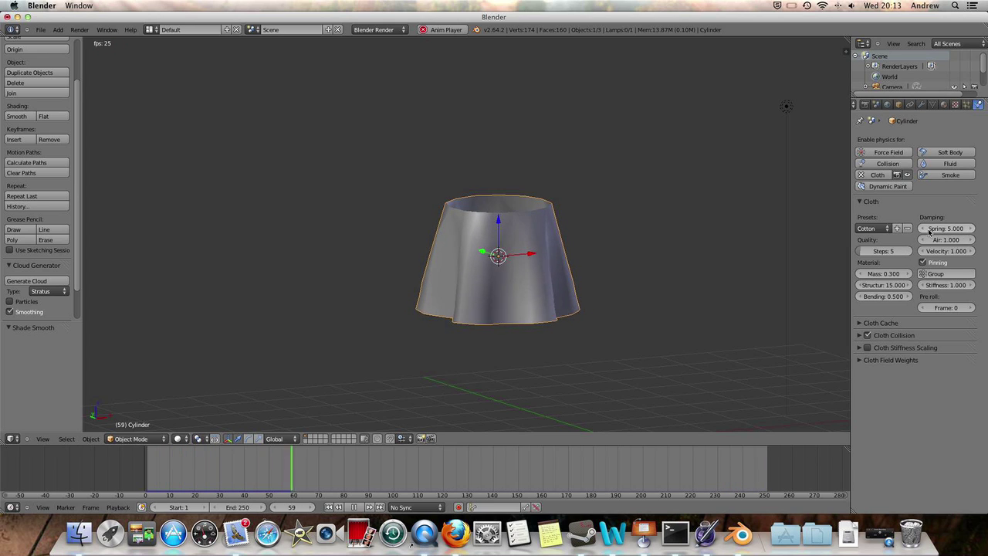
{"action": "left_click", "coordinate": [872, 229]}
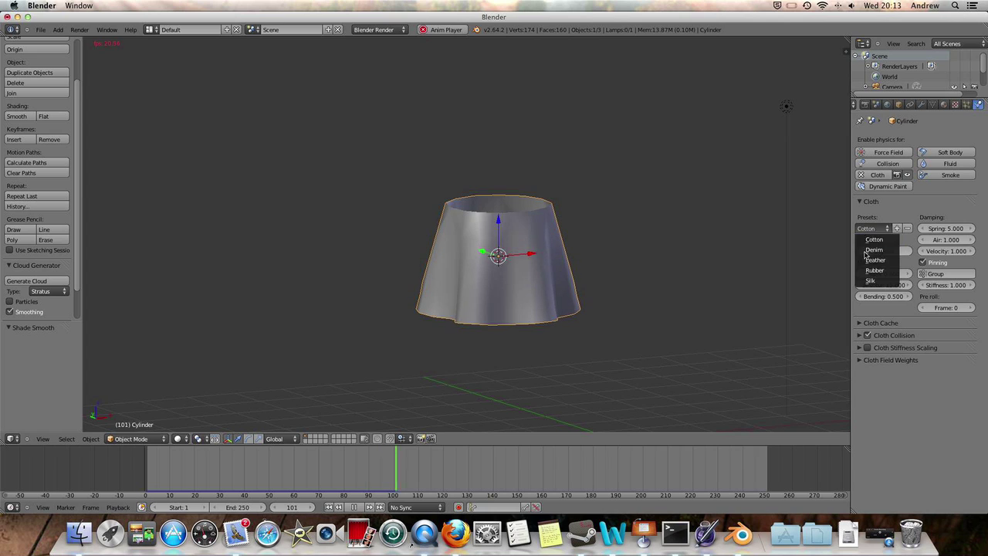